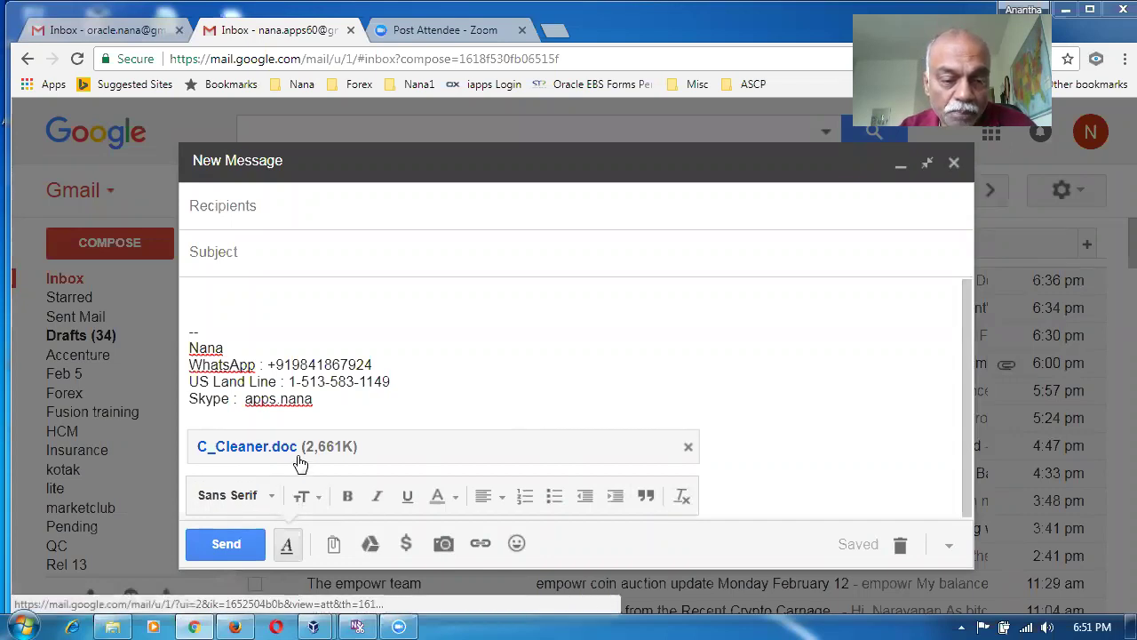
- Open Windows Explorer from the Start menu and show Local Disk (C:)
right_click(23, 626)
click(46, 613)
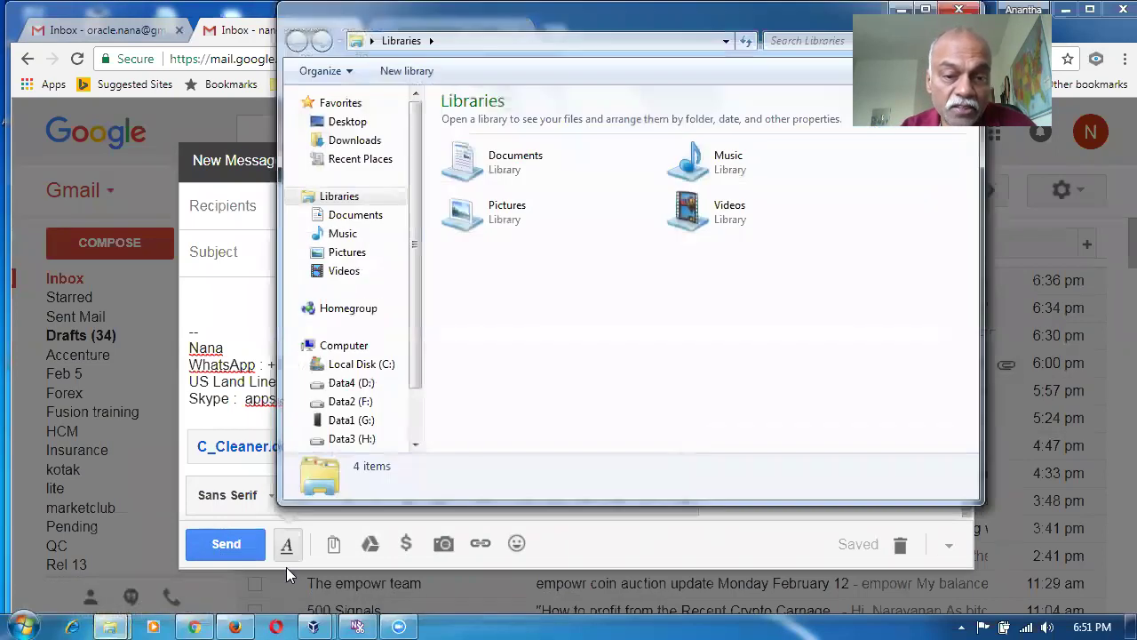
click(371, 366)
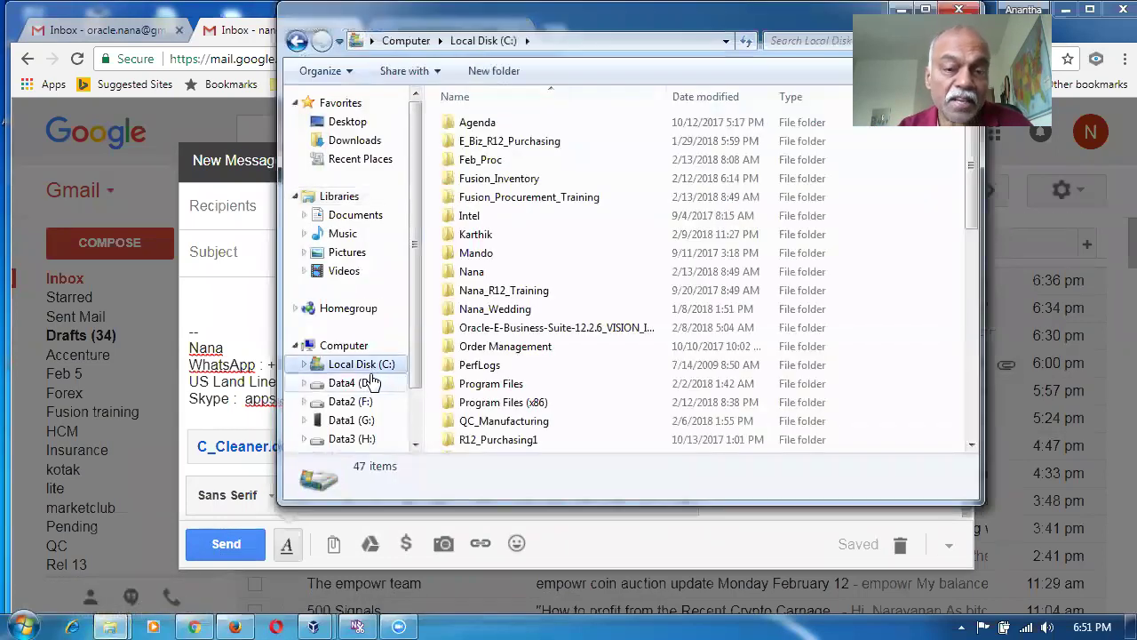
- Find the C_Cleaner_setup application in the C: file list and launch it
click(551, 346)
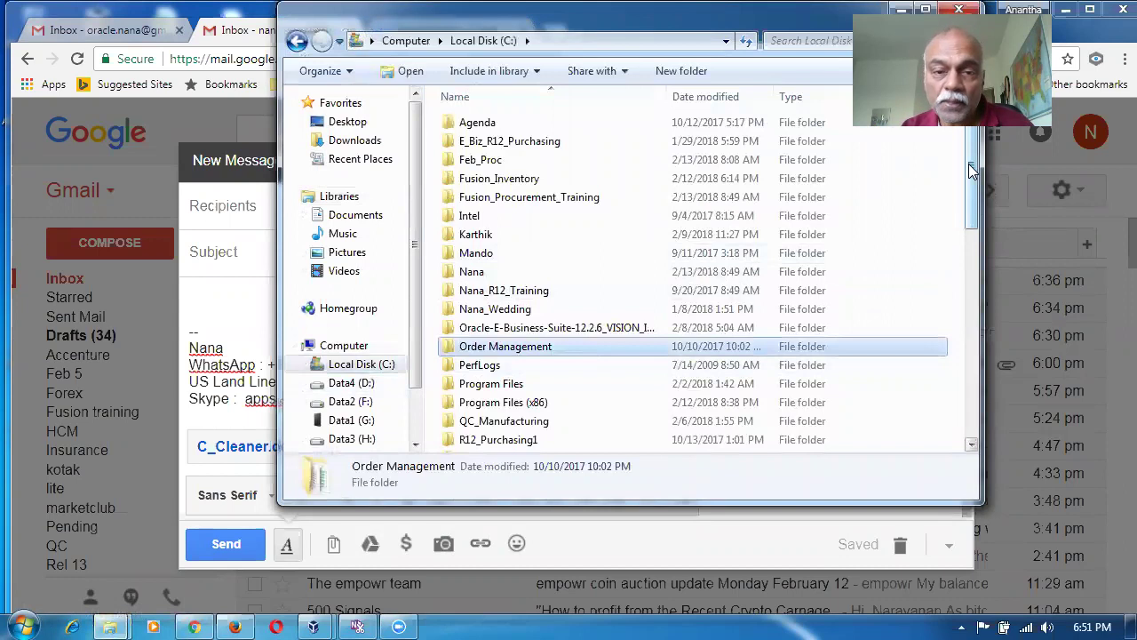
scroll(974, 204, down, 1)
click(552, 270)
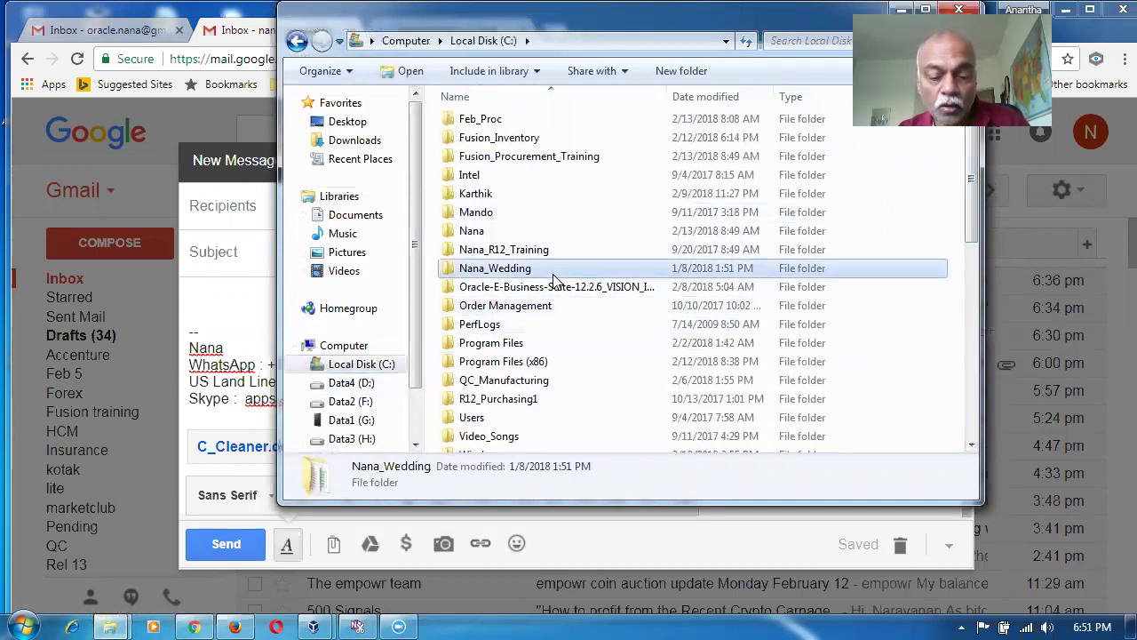
key(c)
click(540, 138)
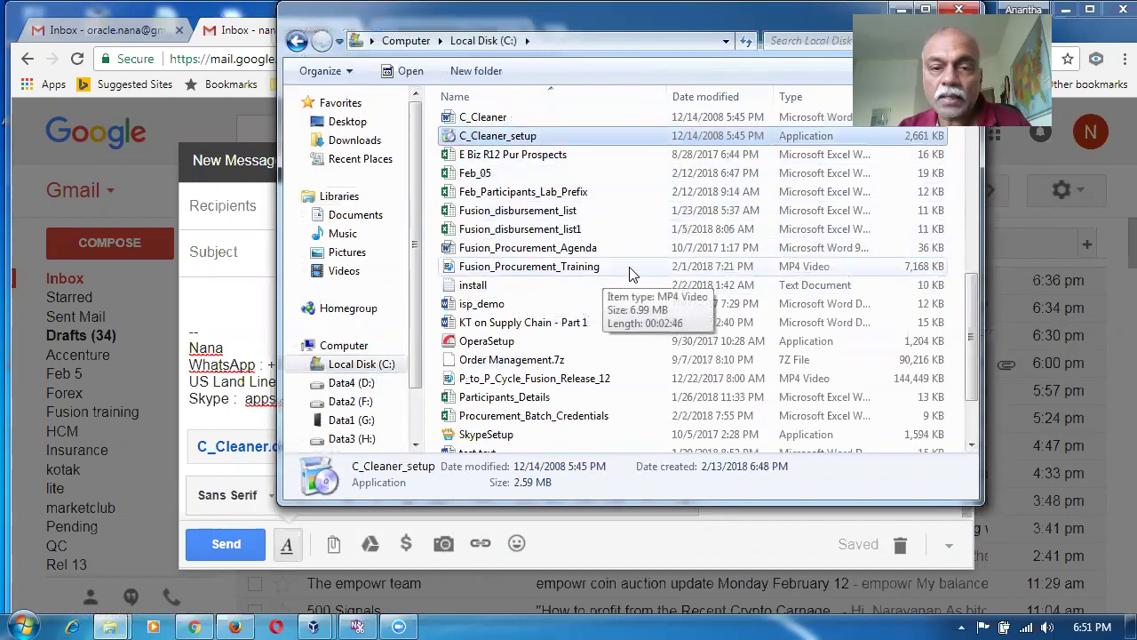
double_click(544, 137)
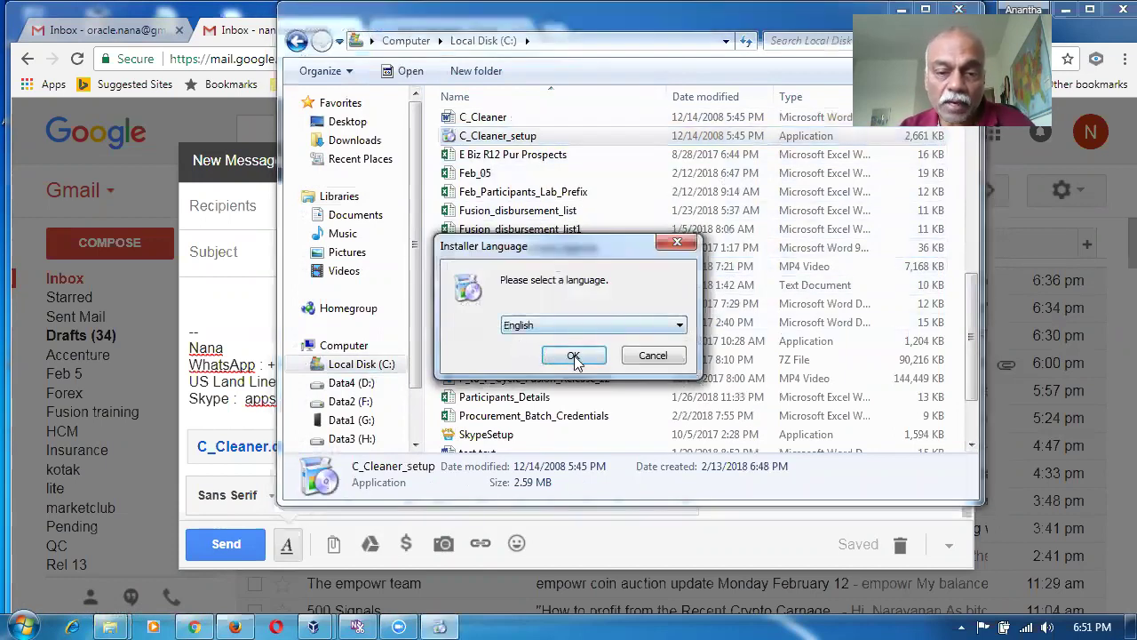
- Accept English, cancel and quit CCleaner v2.03 Setup, and dismiss the compatibility warning
click(574, 356)
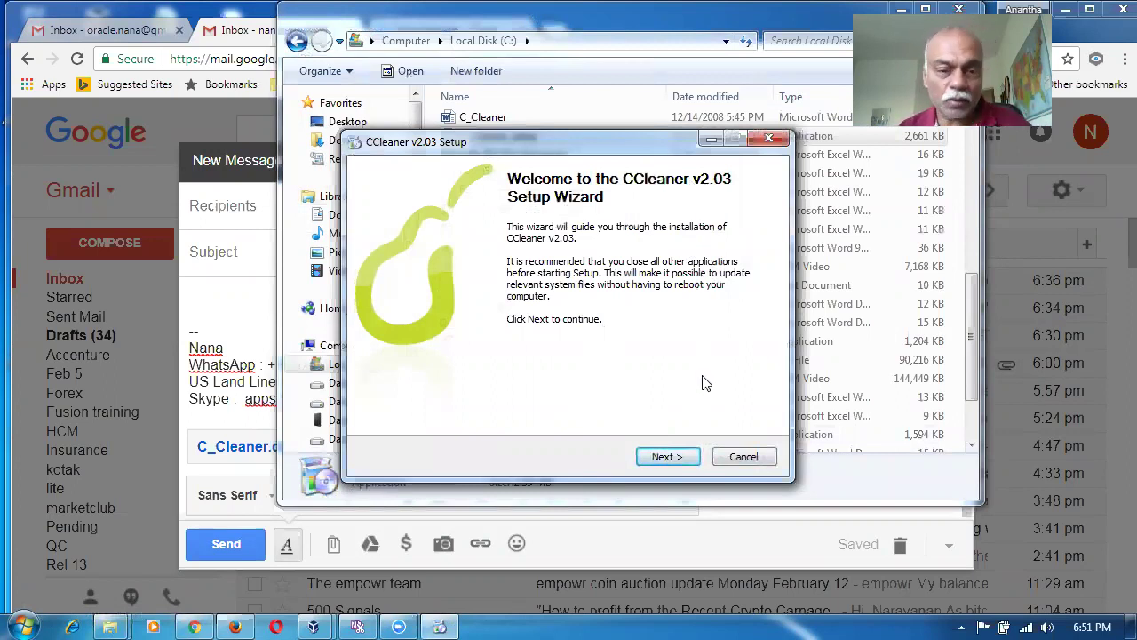
click(746, 457)
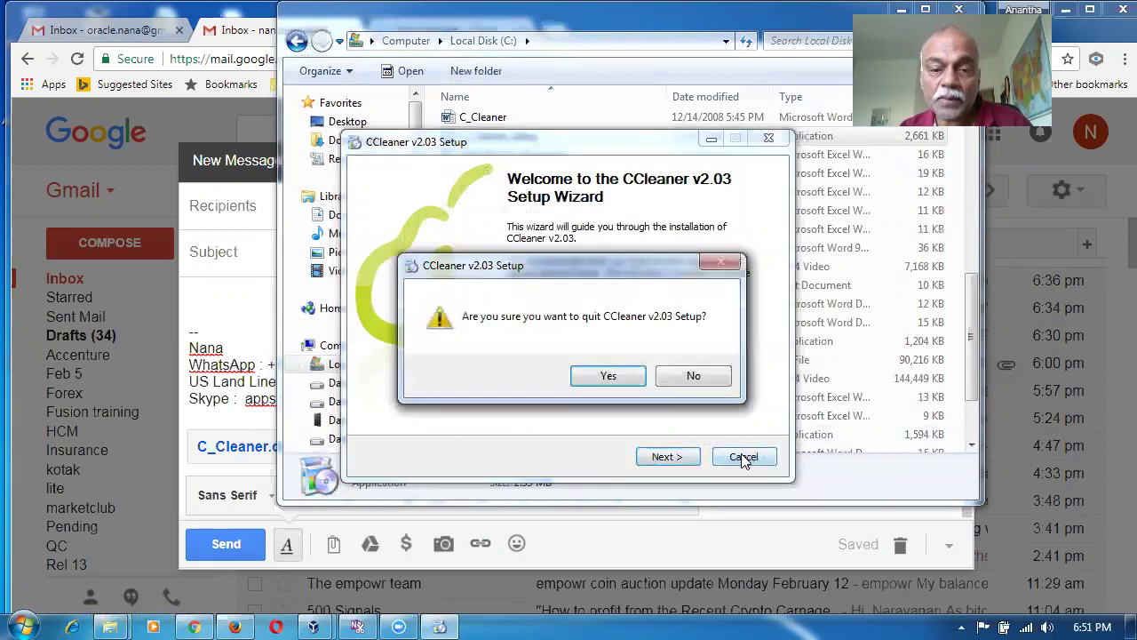
click(606, 374)
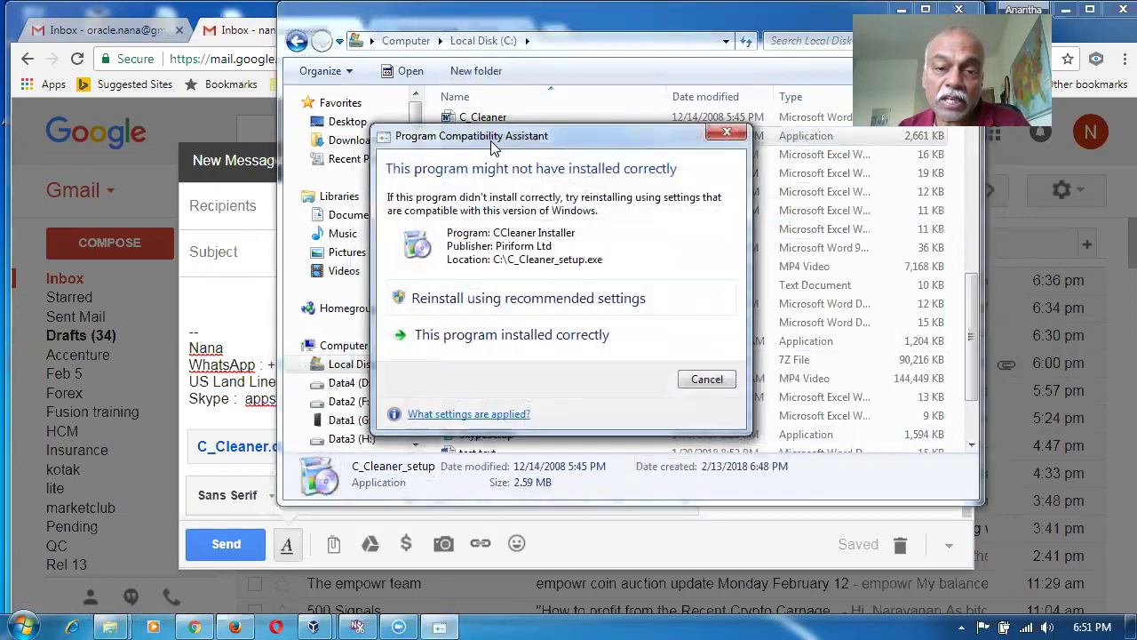
click(727, 133)
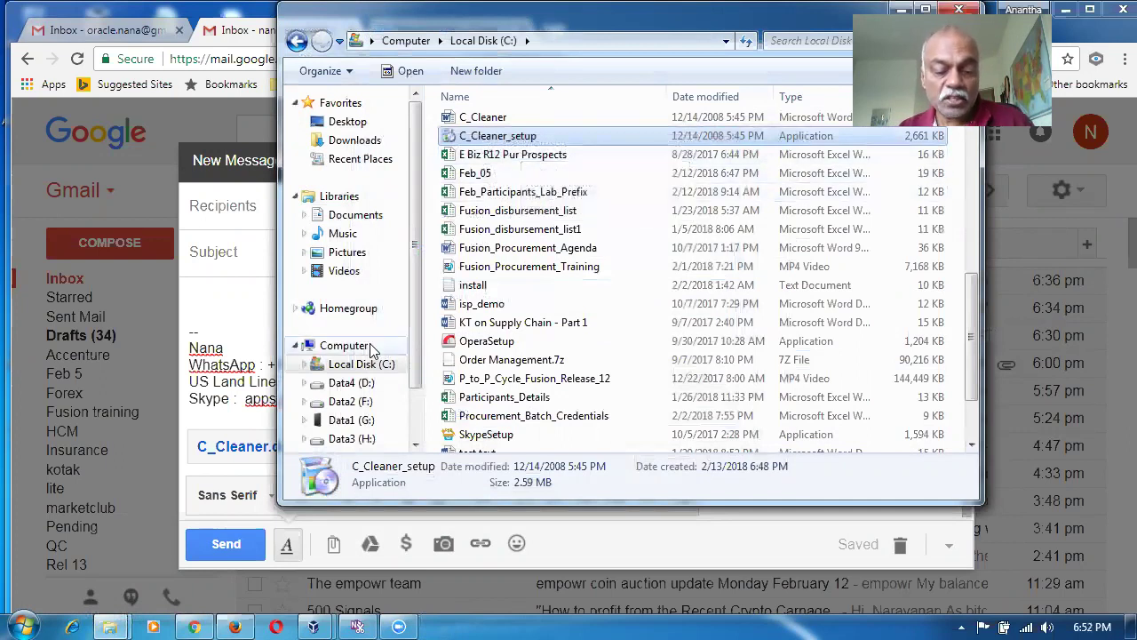
- Launch CCleaner from the desktop, analyse junk files, and run the cleaner (0 bytes removed)
key(super+d)
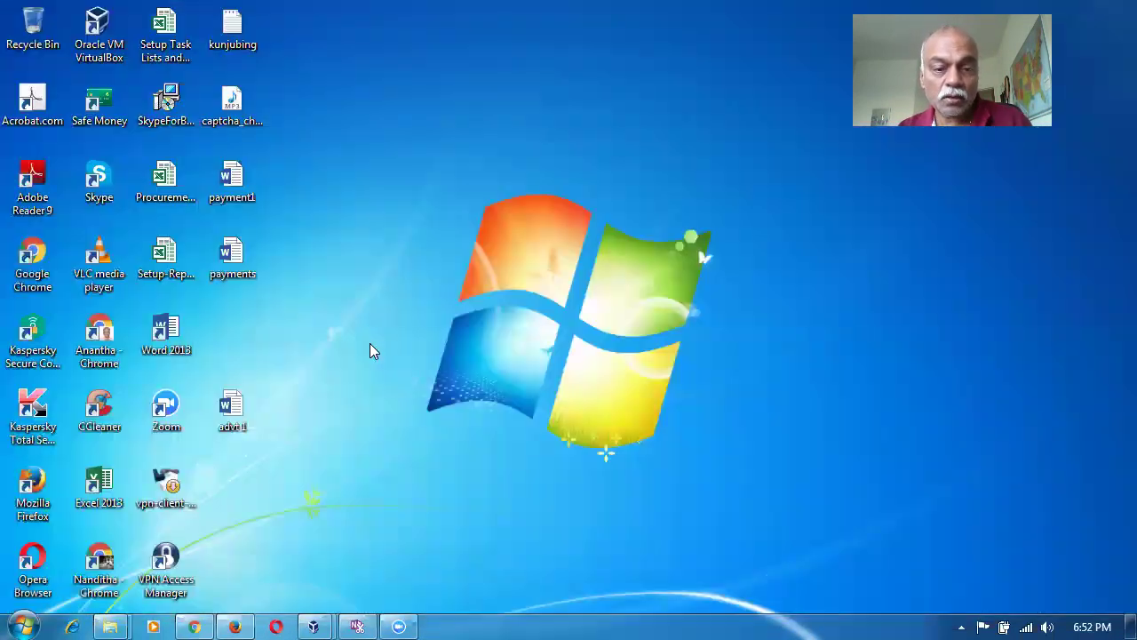
double_click(100, 411)
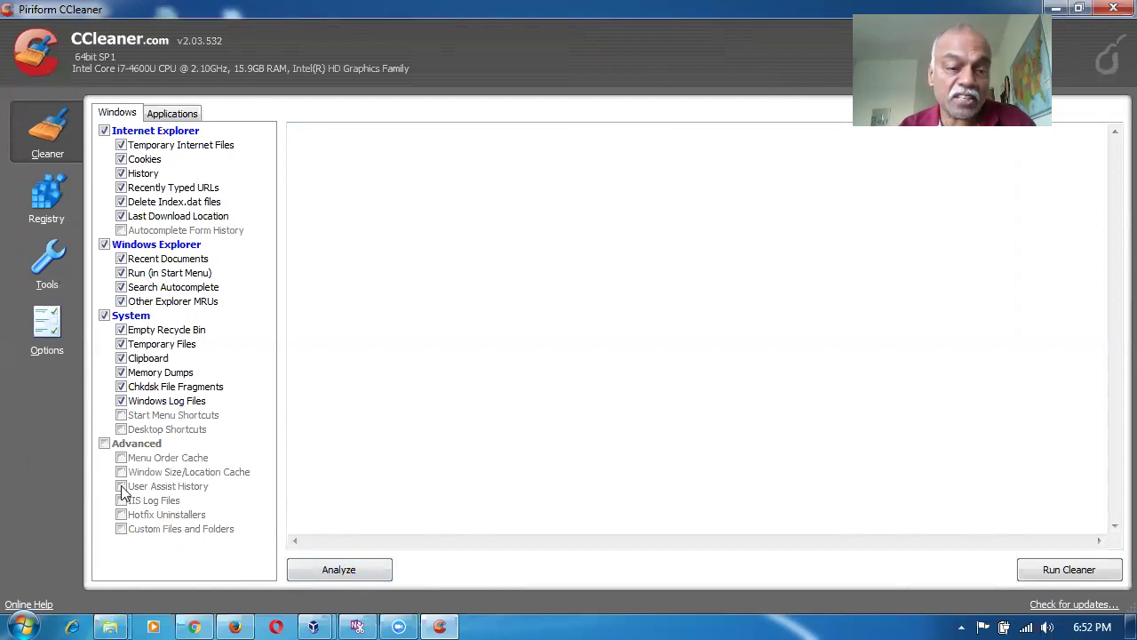
click(370, 567)
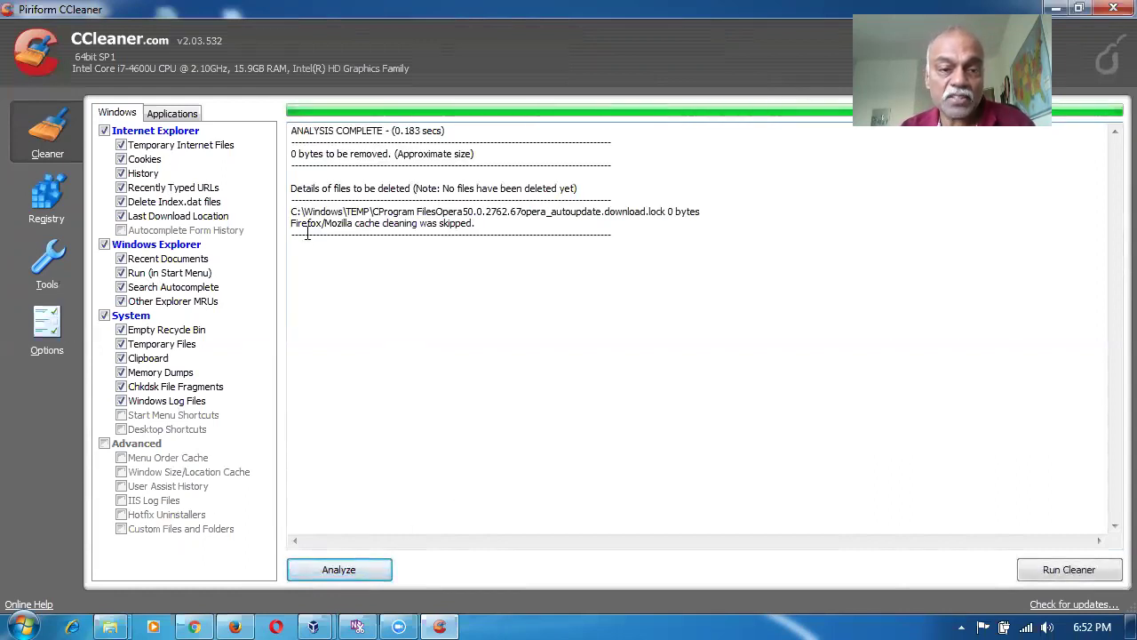
drag(292, 153, 375, 149)
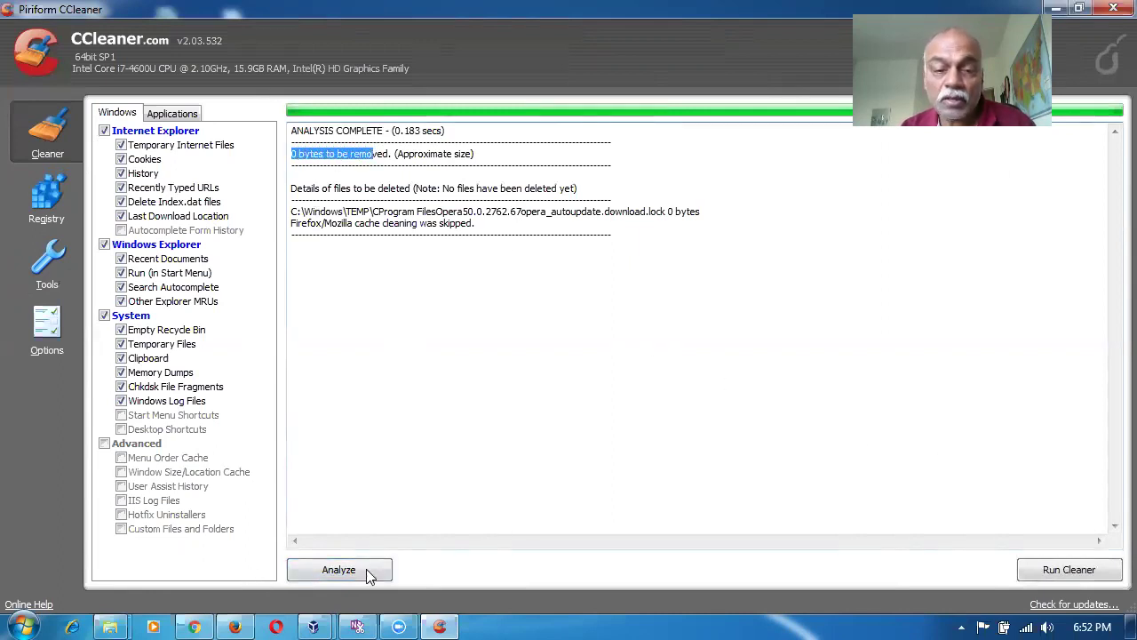
click(1077, 574)
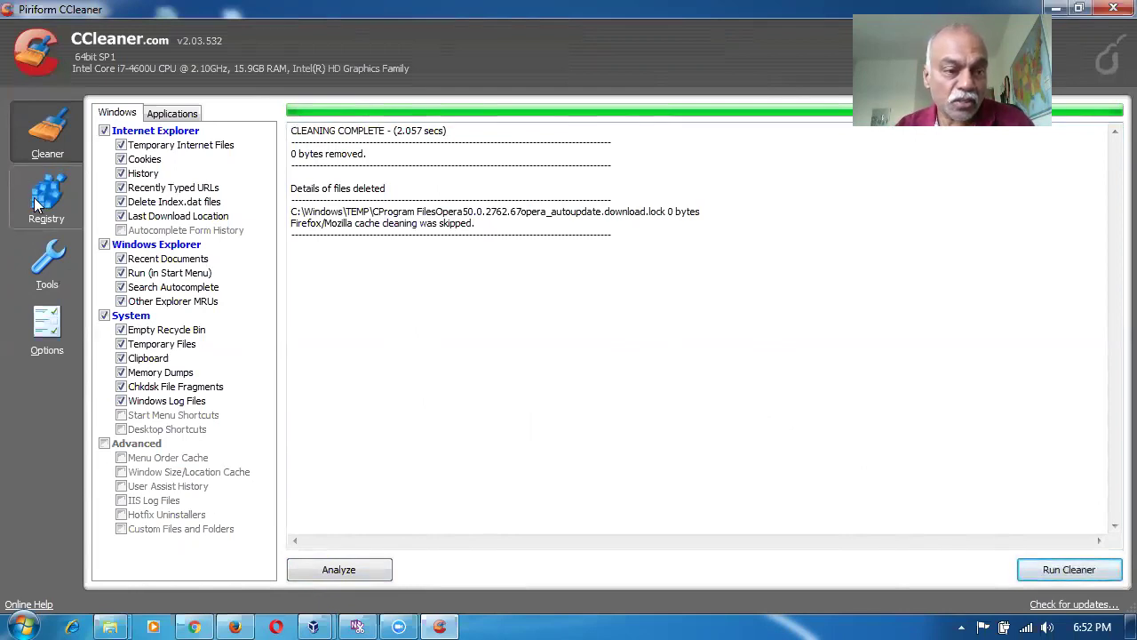
- Scan the registry, fix all 148 issues without a backup, then close CCleaner
click(56, 207)
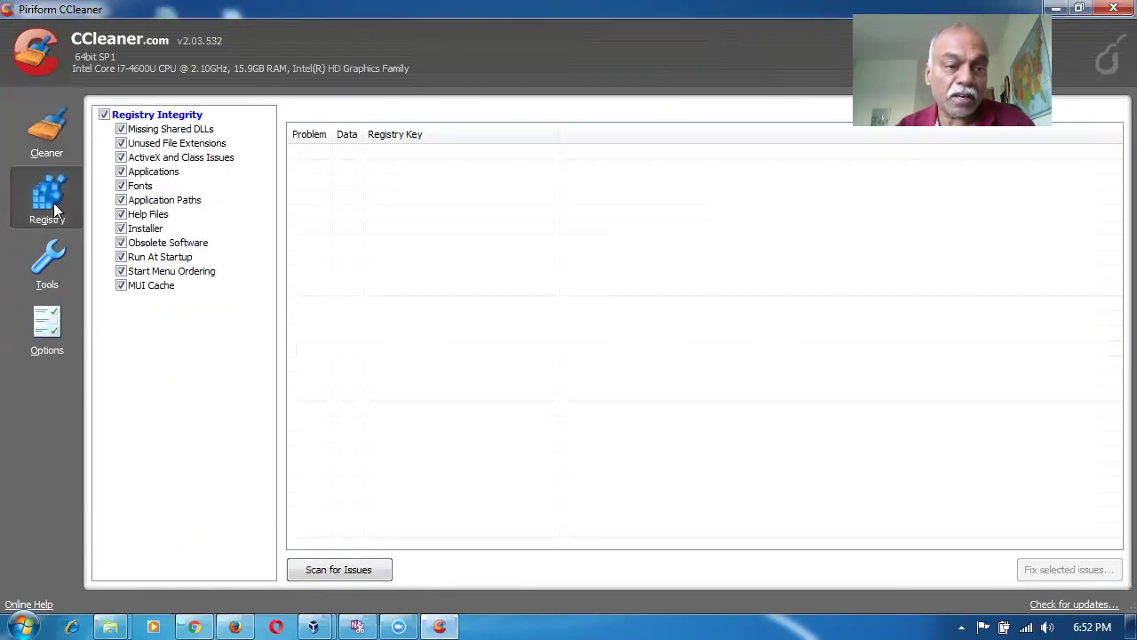
click(351, 573)
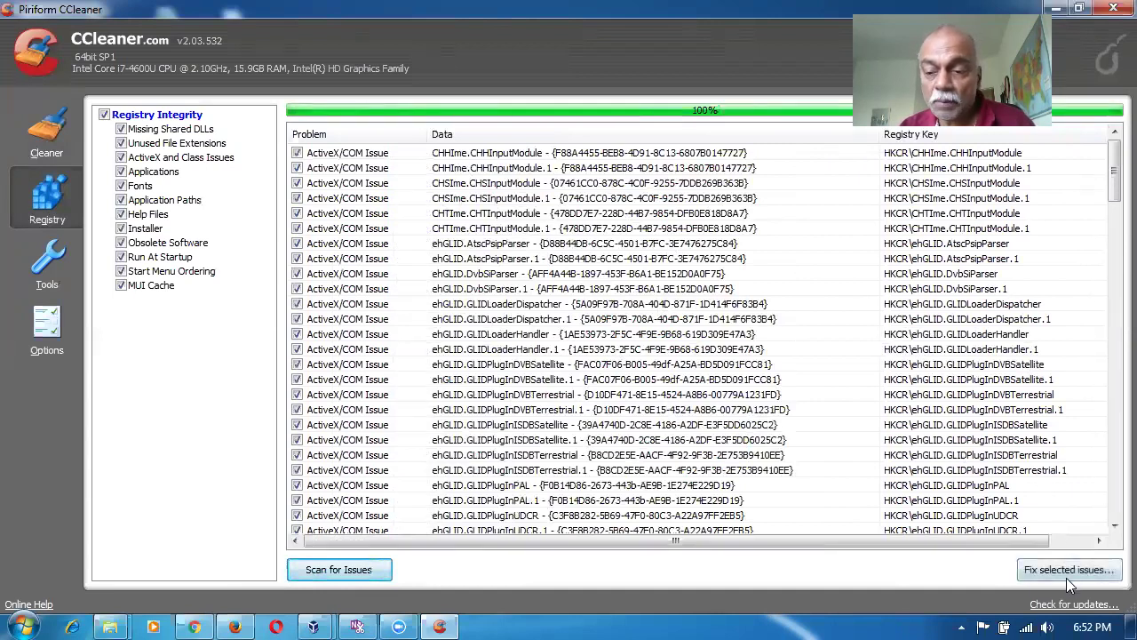
click(1073, 576)
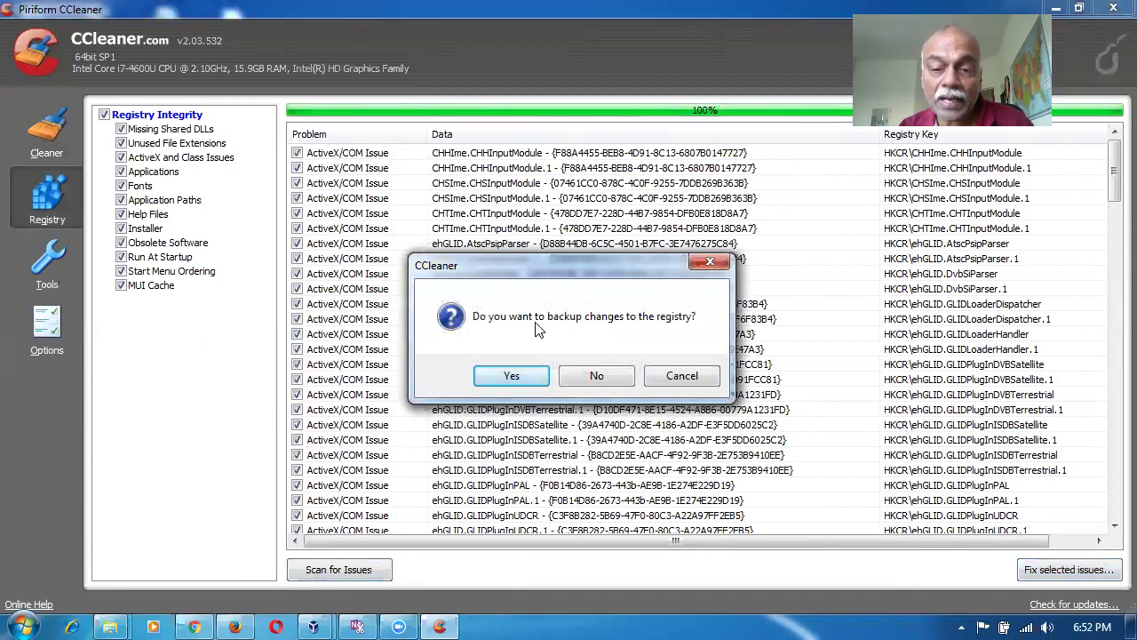
click(599, 377)
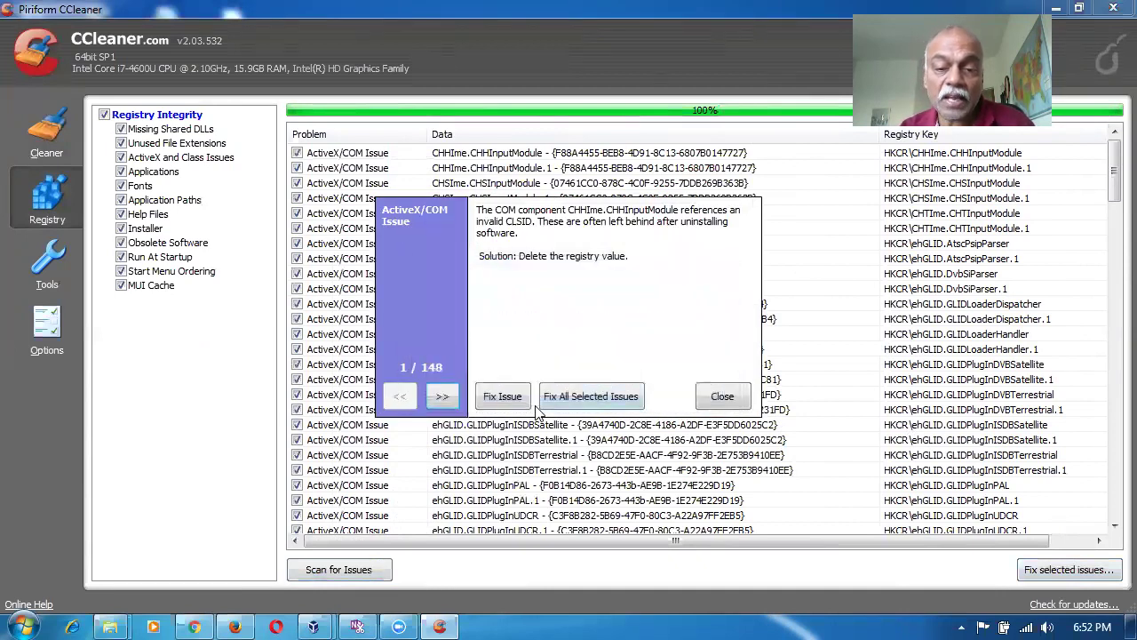
click(591, 396)
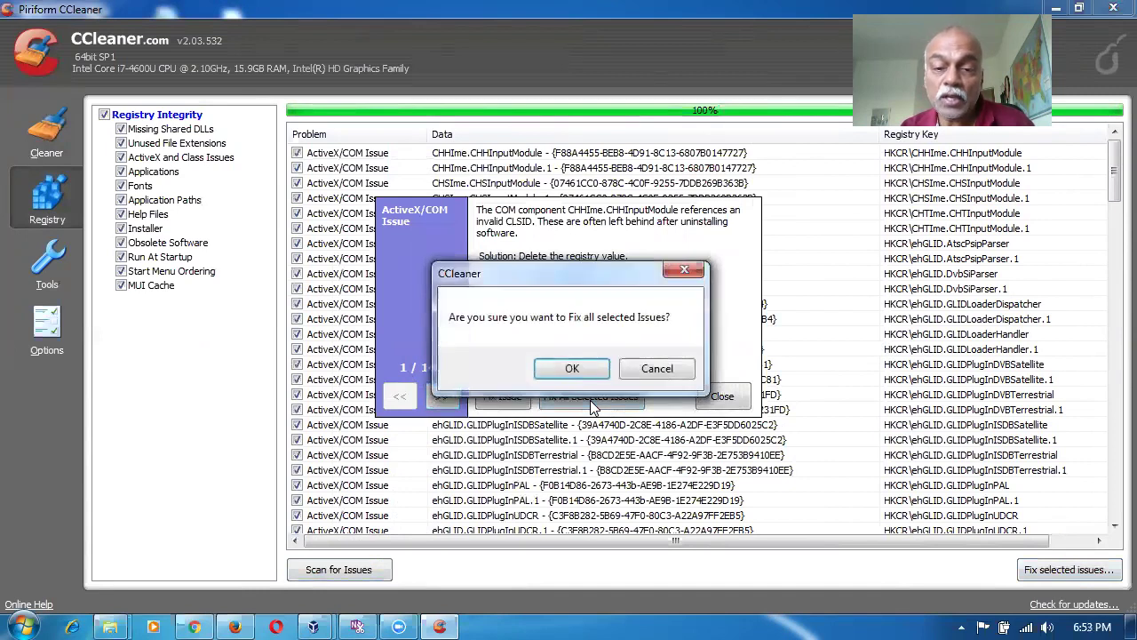
click(572, 369)
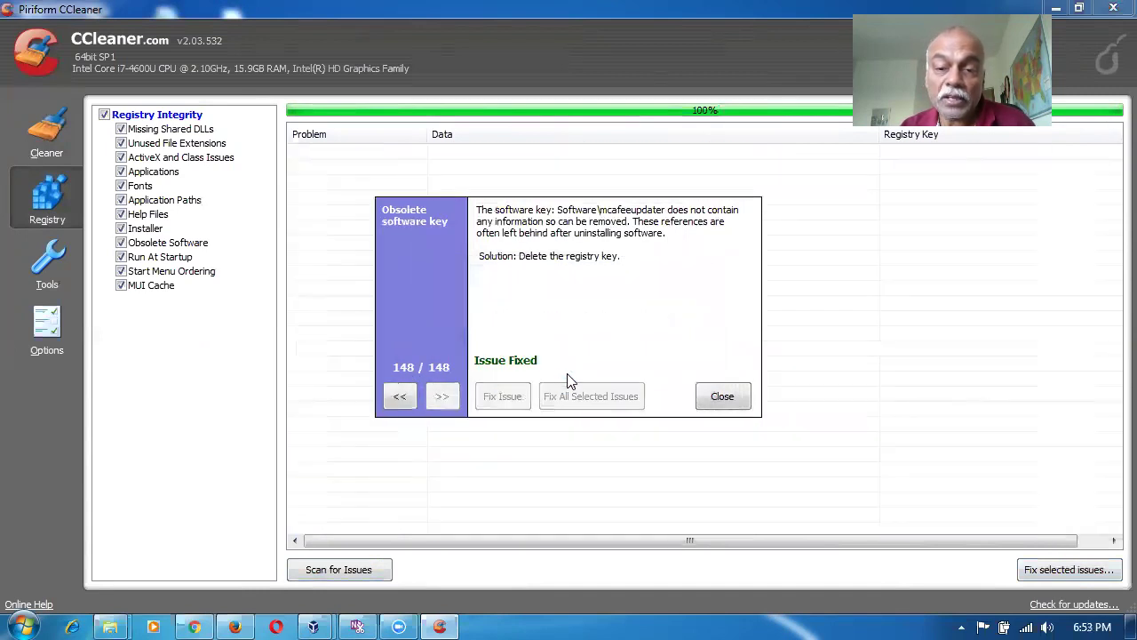
click(725, 396)
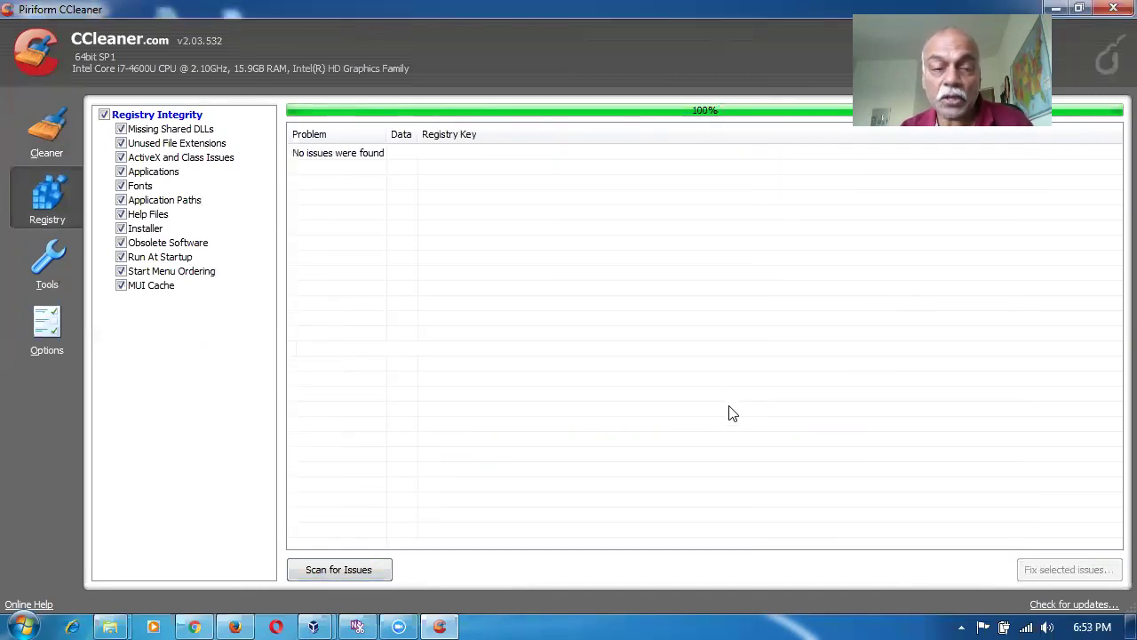
click(1113, 9)
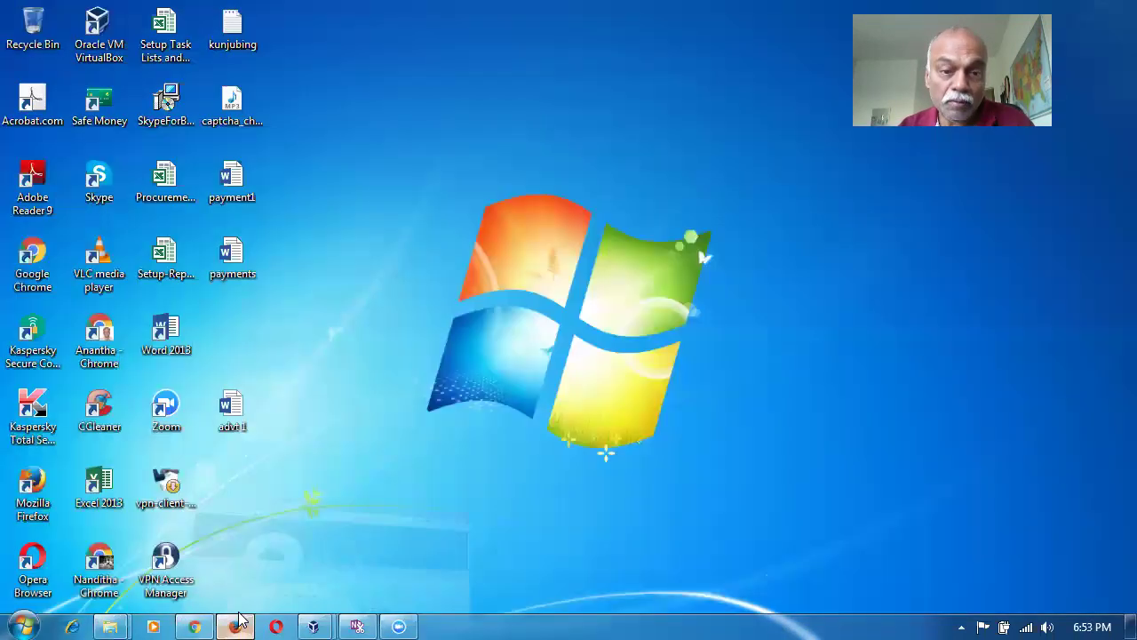
- Sign in to Oracle Applications Cloud in Firefox using the saved user credentials
click(235, 627)
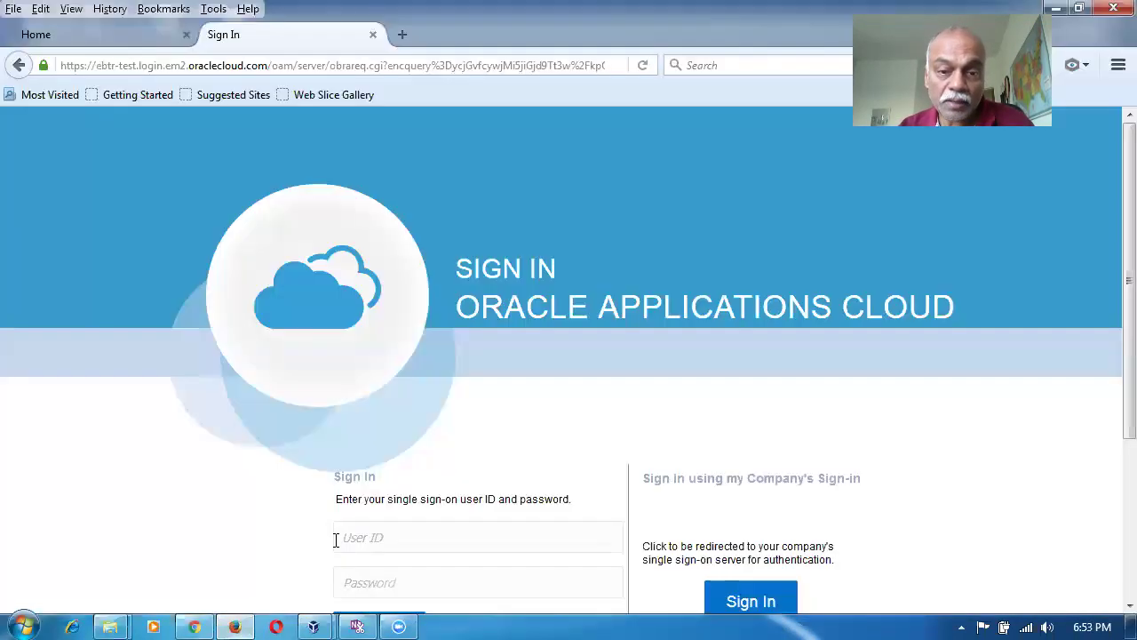
click(398, 539)
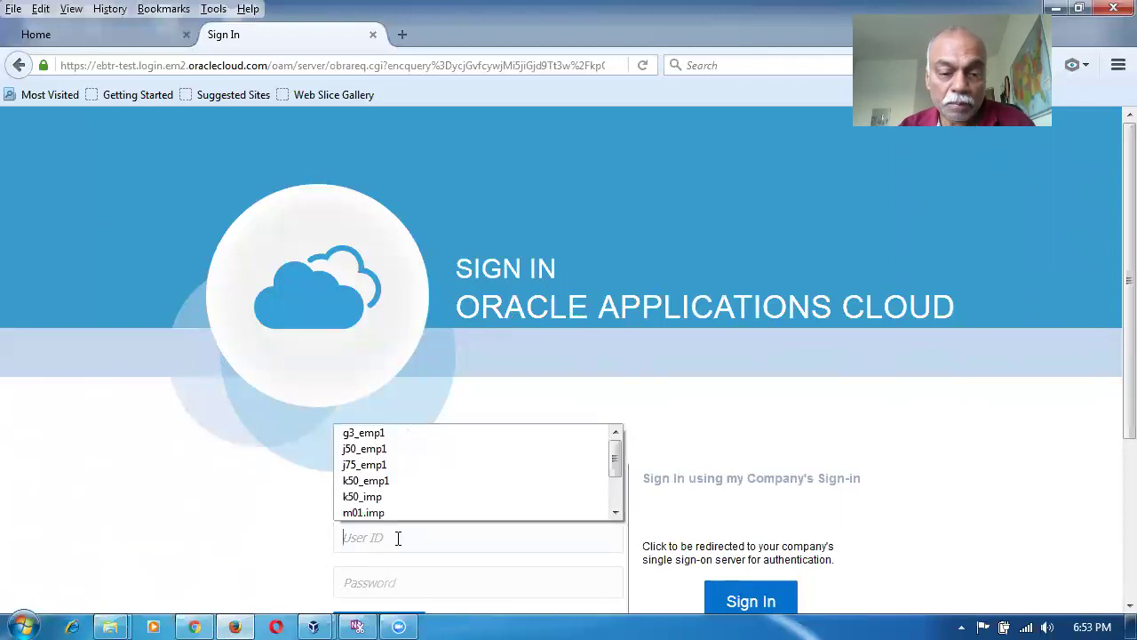
text(m10)
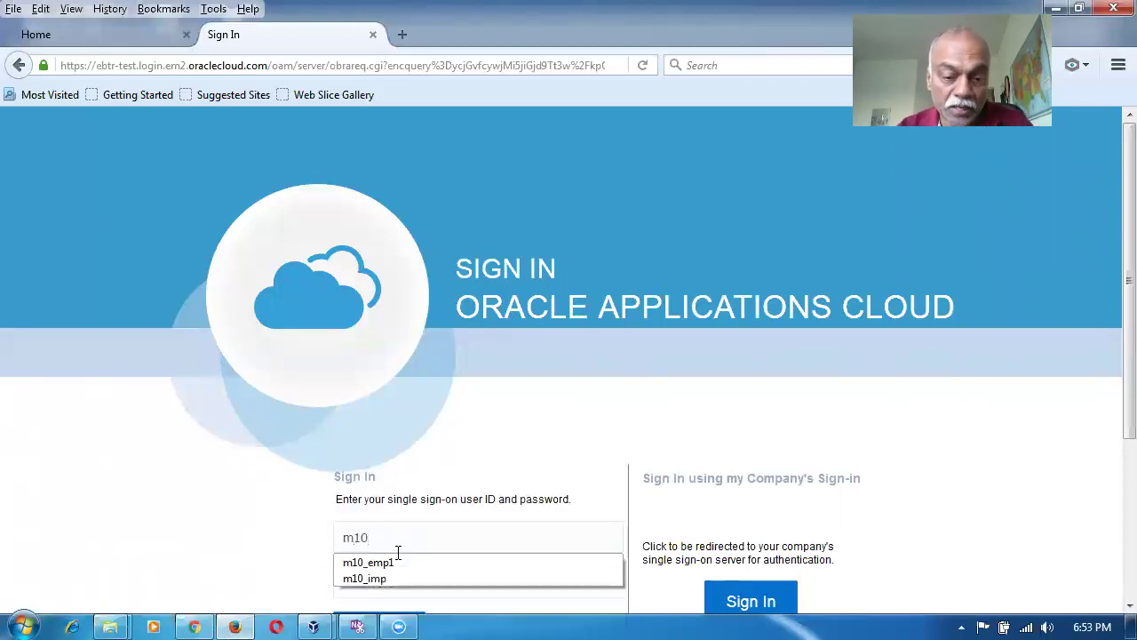
key(Up)
key(Return)
scroll(224, 531, down, 3)
click(370, 425)
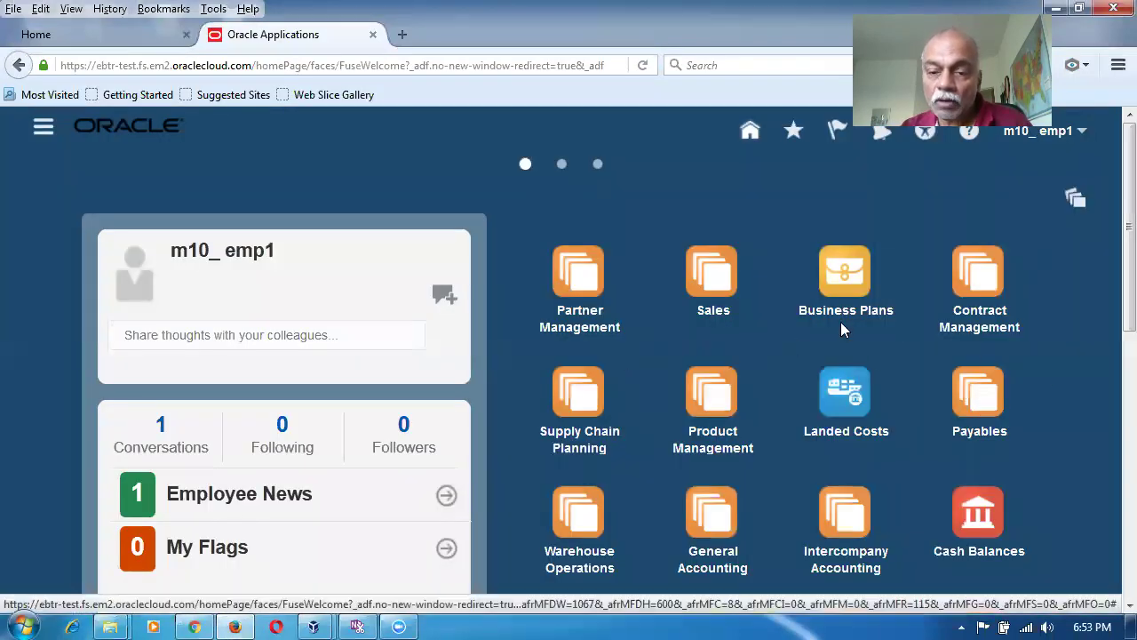
- Expand Product Management and open the Product Information work area
scroll(751, 374, down, 3)
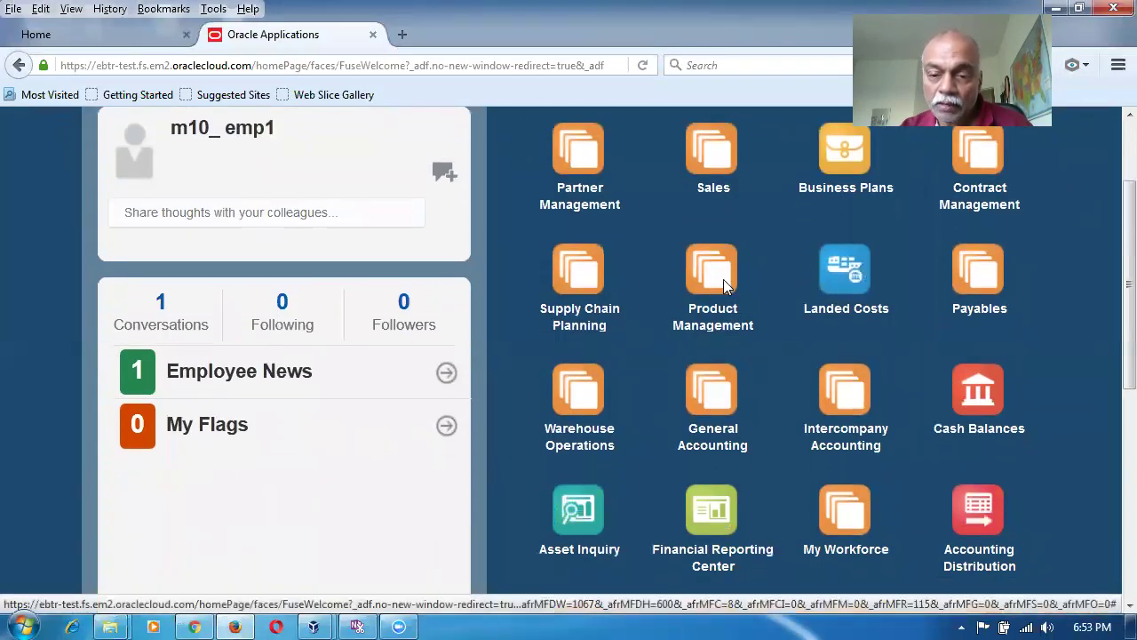
click(725, 282)
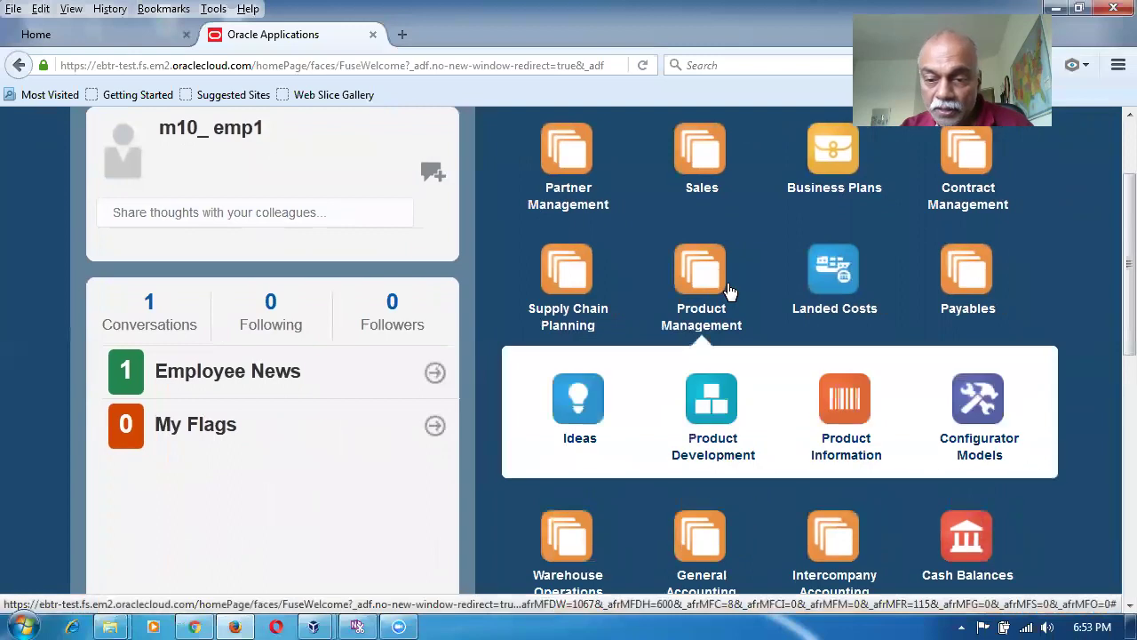
click(862, 420)
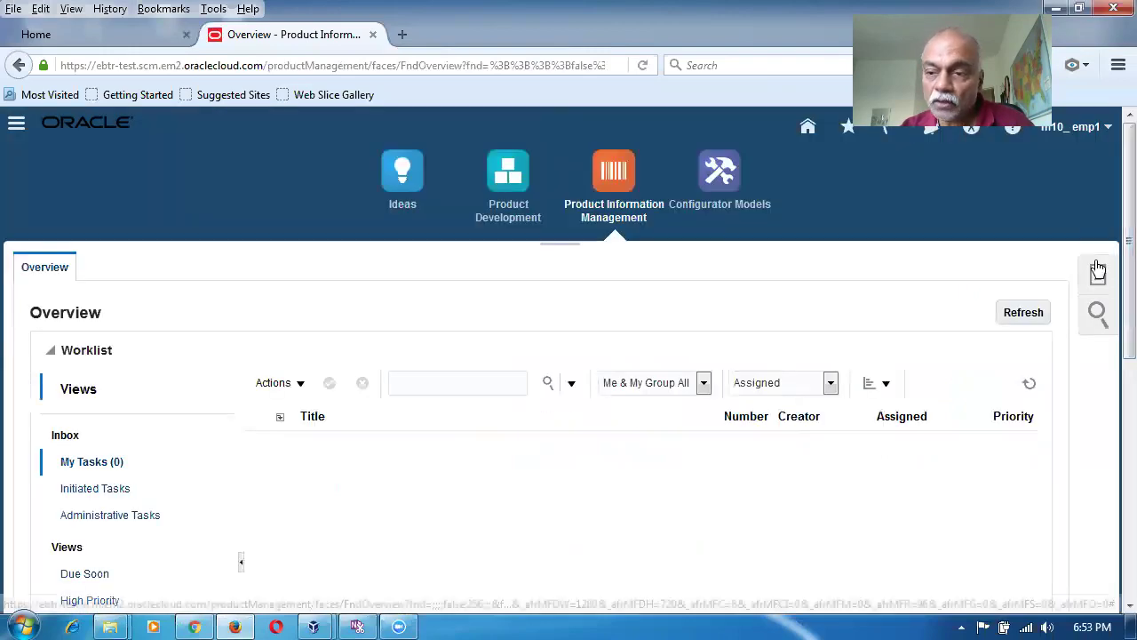
- Start a new item with organization M100 and Root Item Class, then cancel it
click(1100, 278)
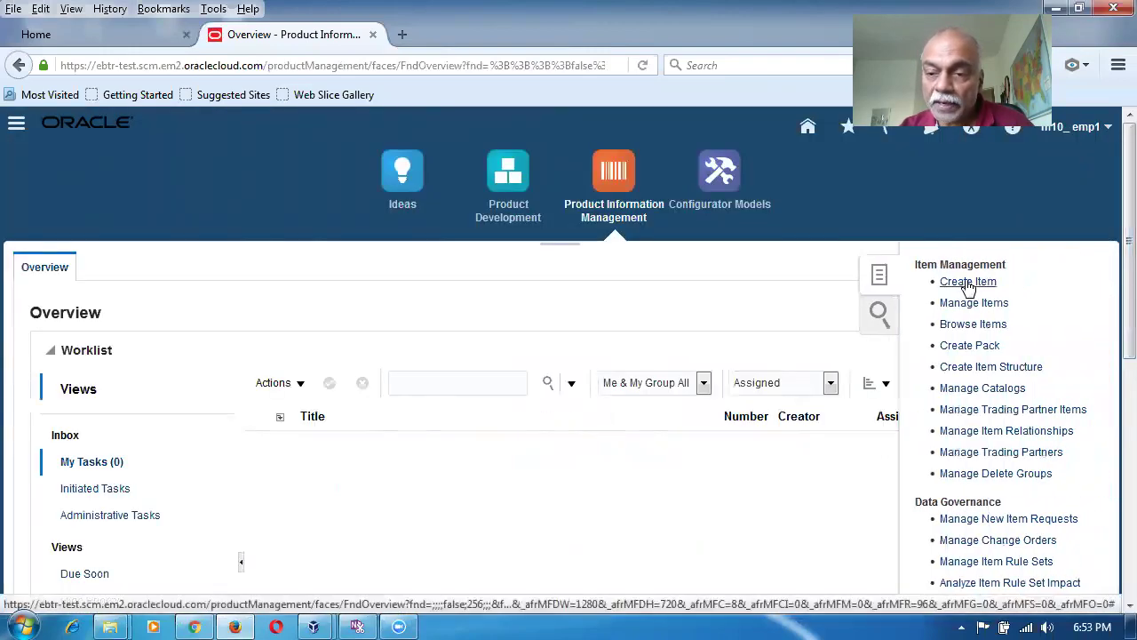
click(967, 285)
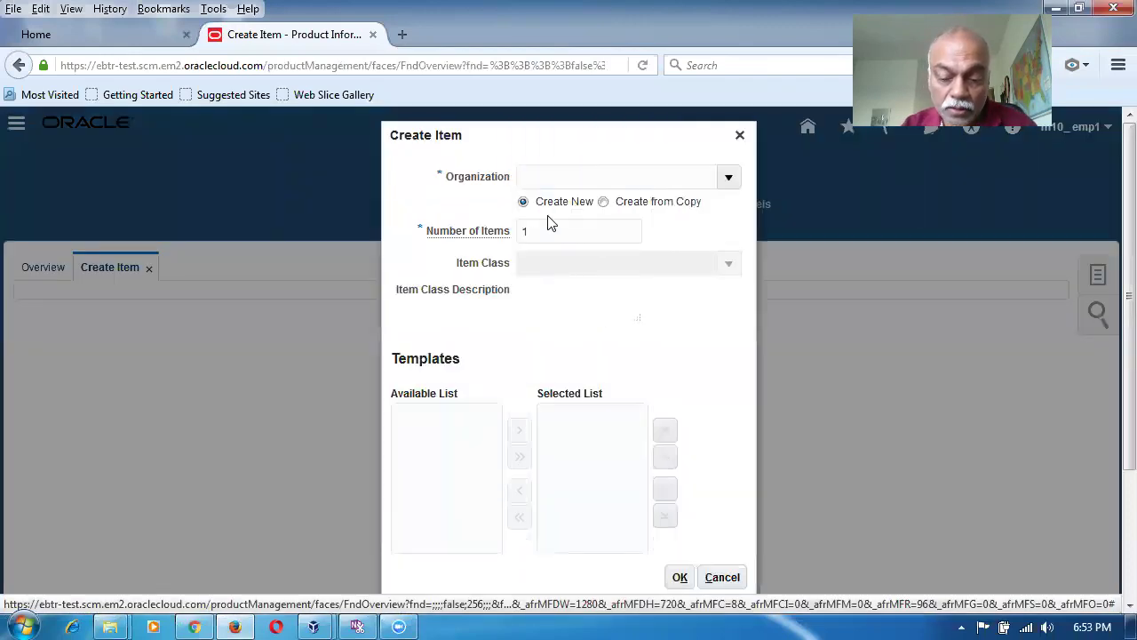
text(M100)
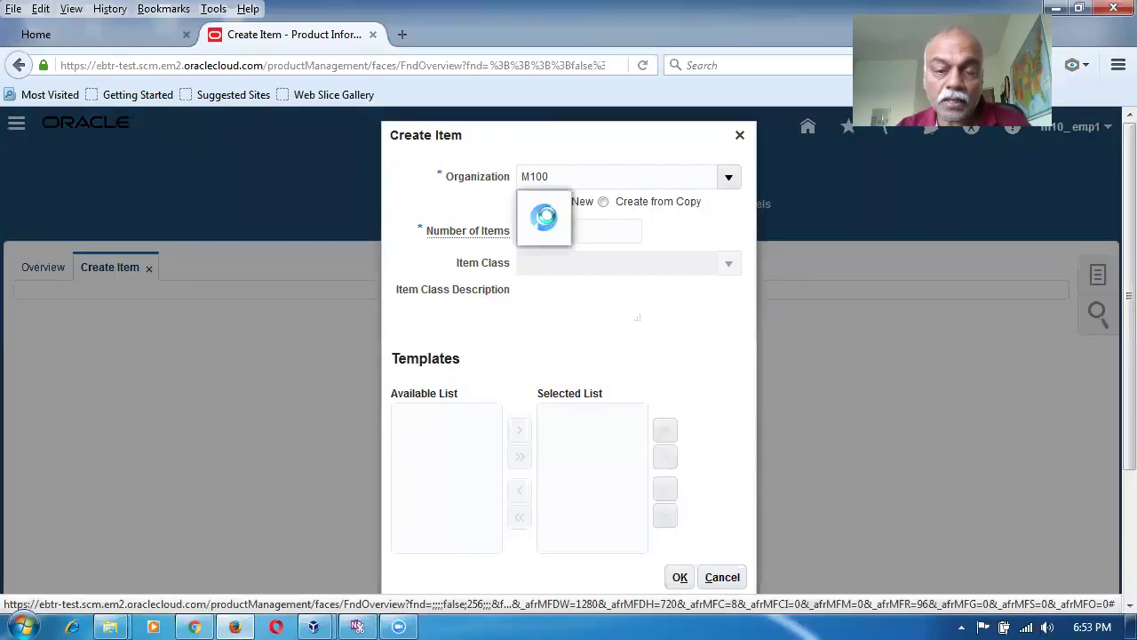
click(557, 205)
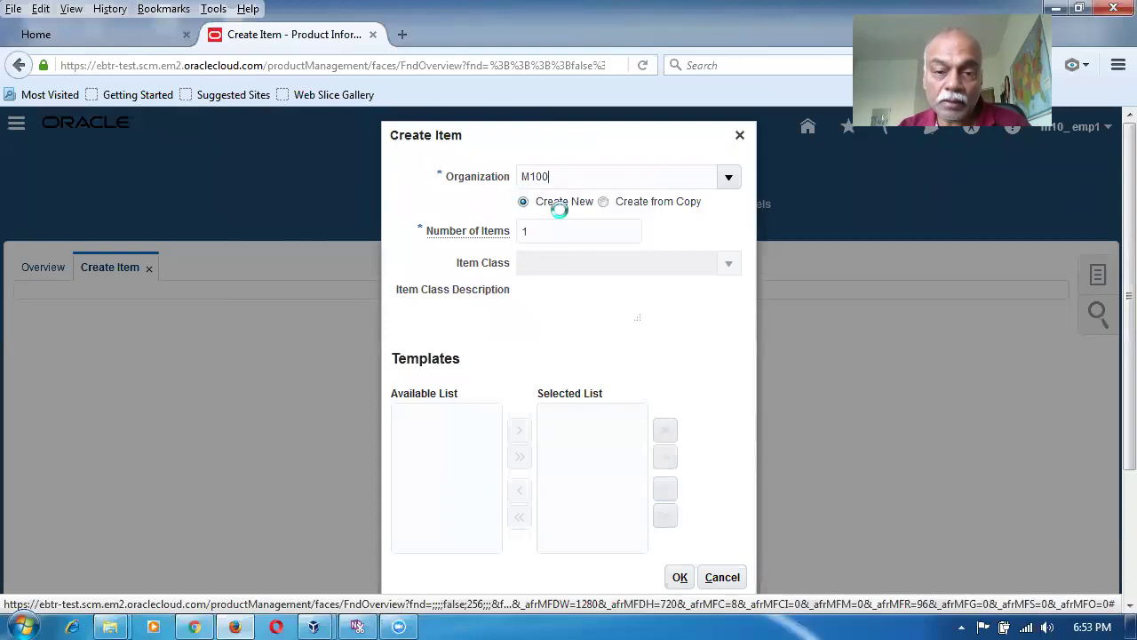
click(563, 264)
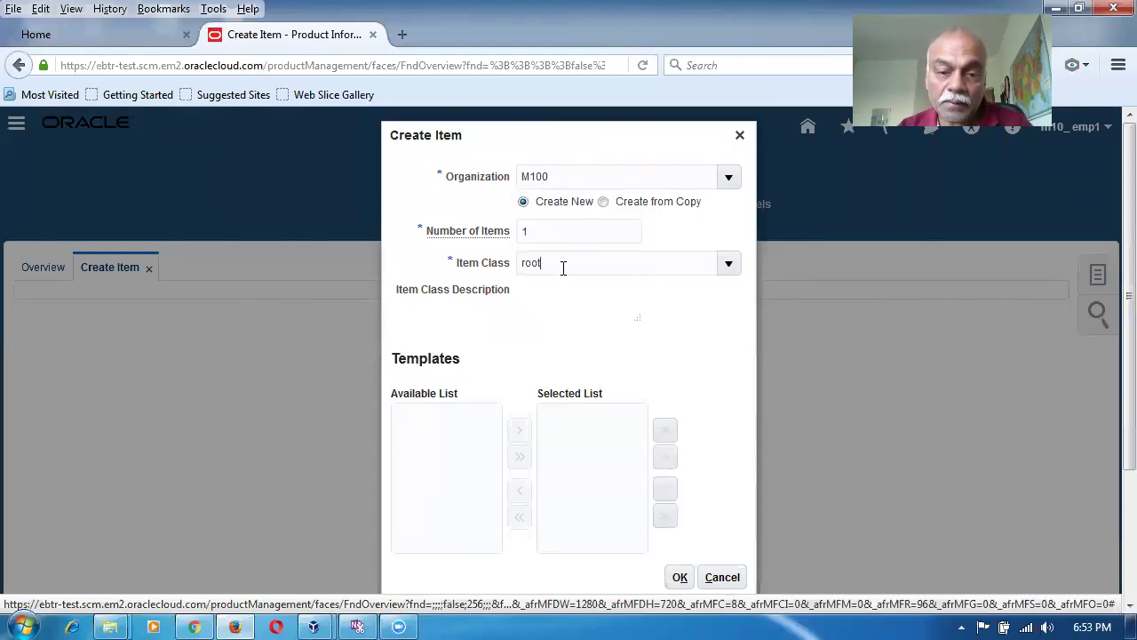
click(580, 292)
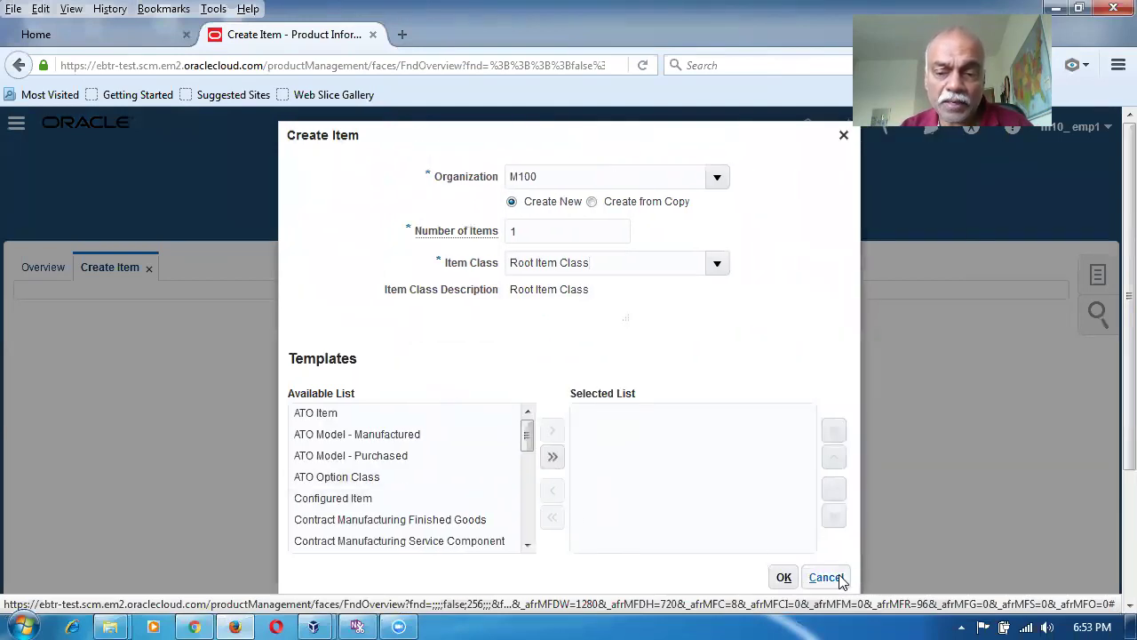
click(826, 577)
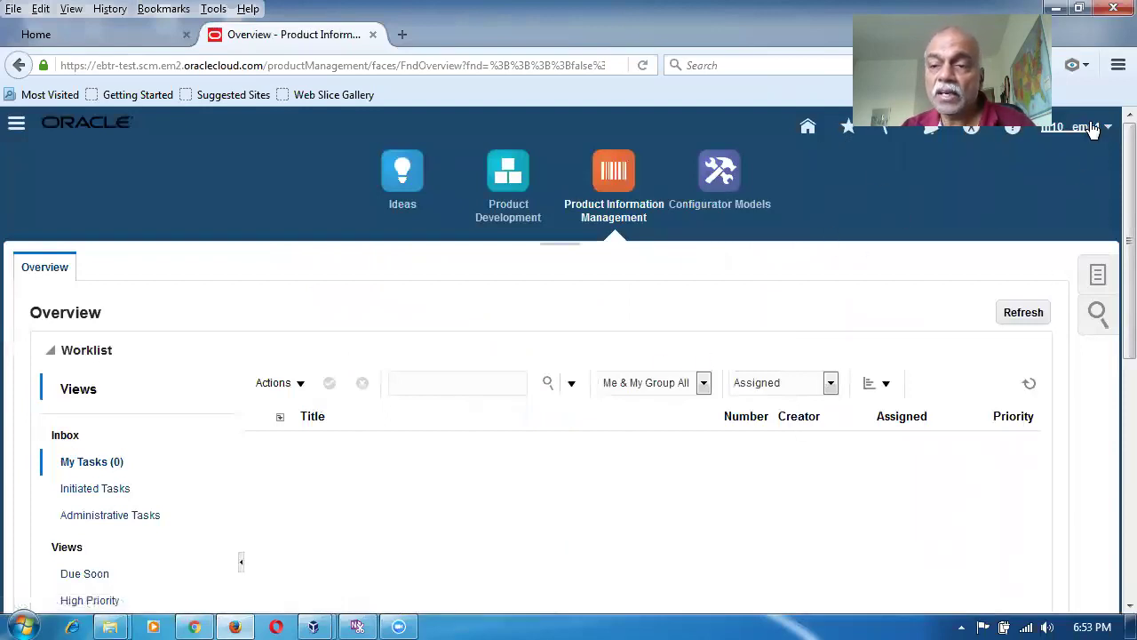
- Sign out from the user menu and confirm the single sign-off on the Logout Consent page
click(1094, 130)
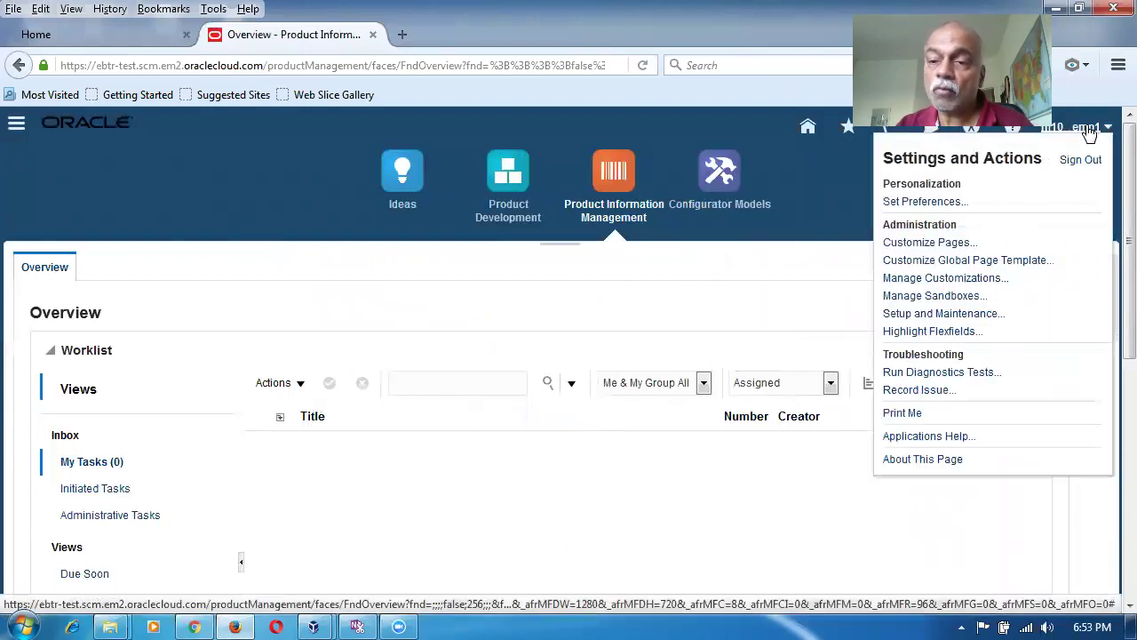
click(1078, 161)
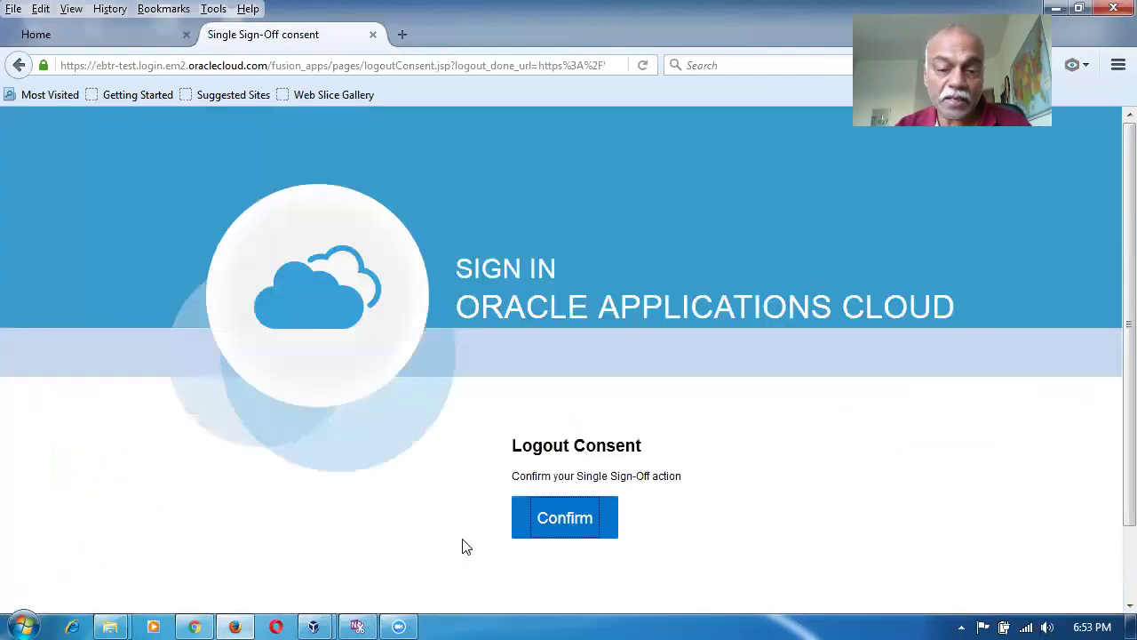
click(578, 526)
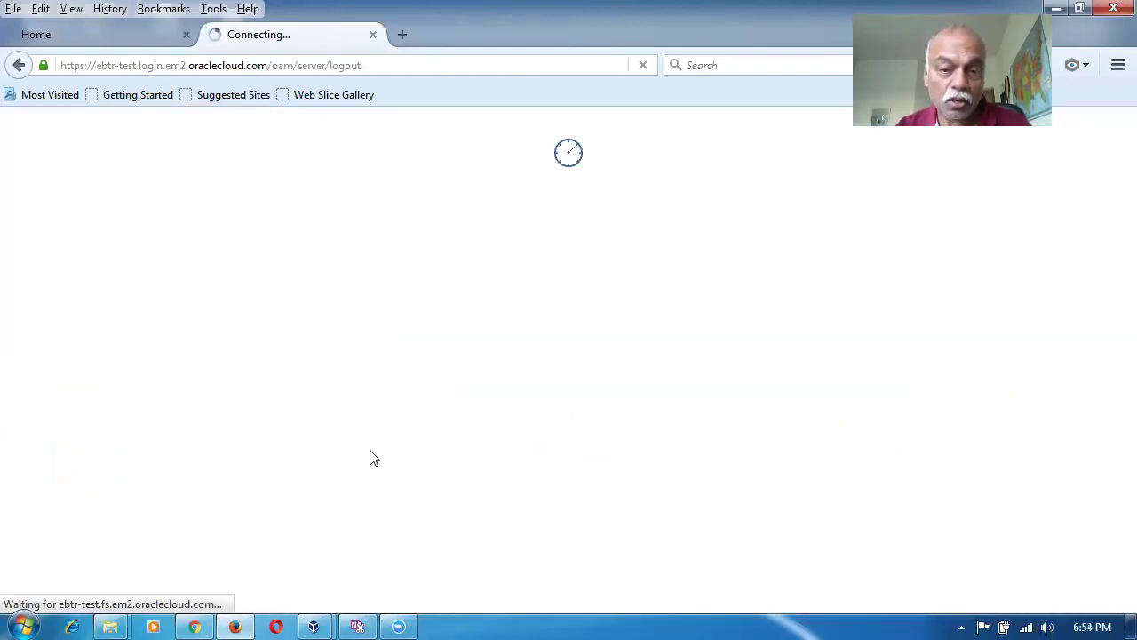
- Return to the Local Disk (C:) window and open Fusion_Procurement_Training, then Speed_Up
mouse_move(109, 627)
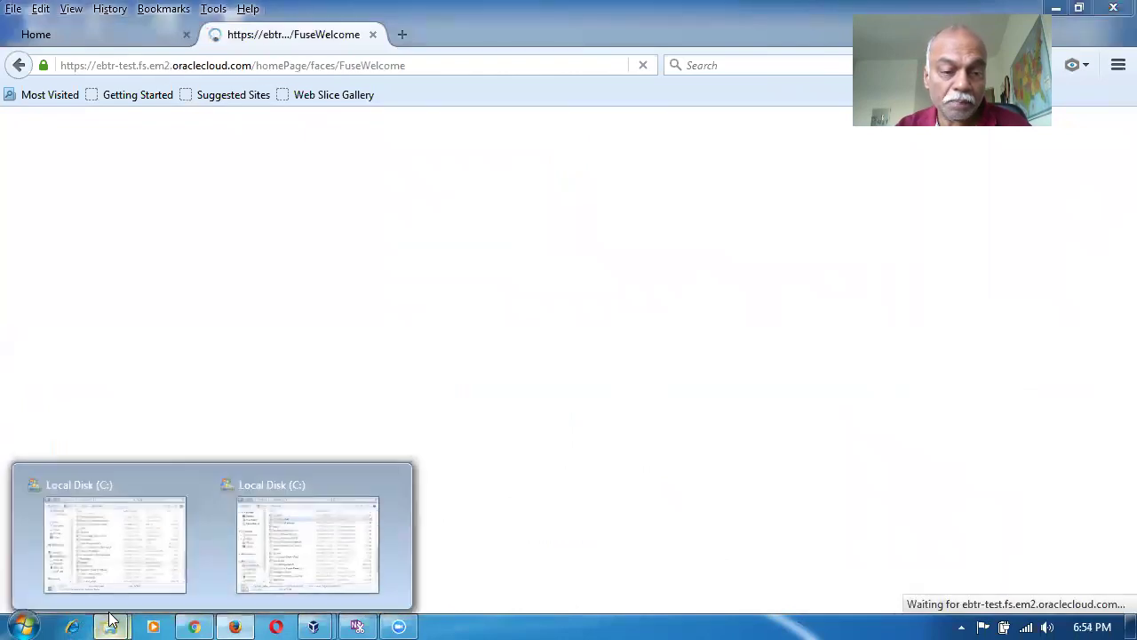
click(114, 544)
scroll(388, 391, up, 2)
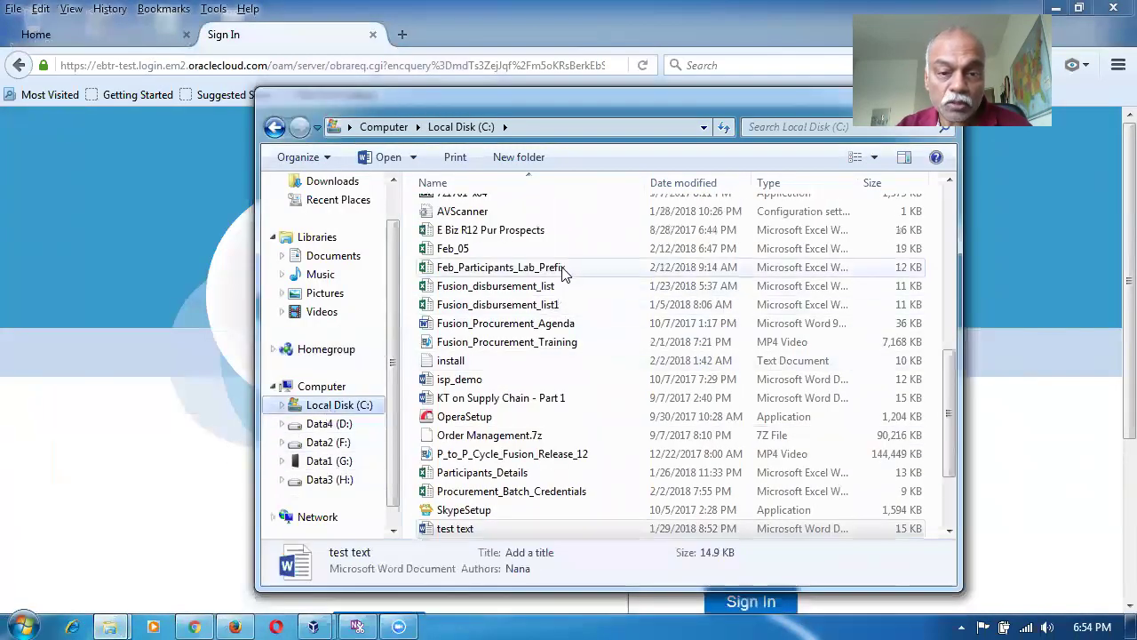
scroll(949, 350, up, 1)
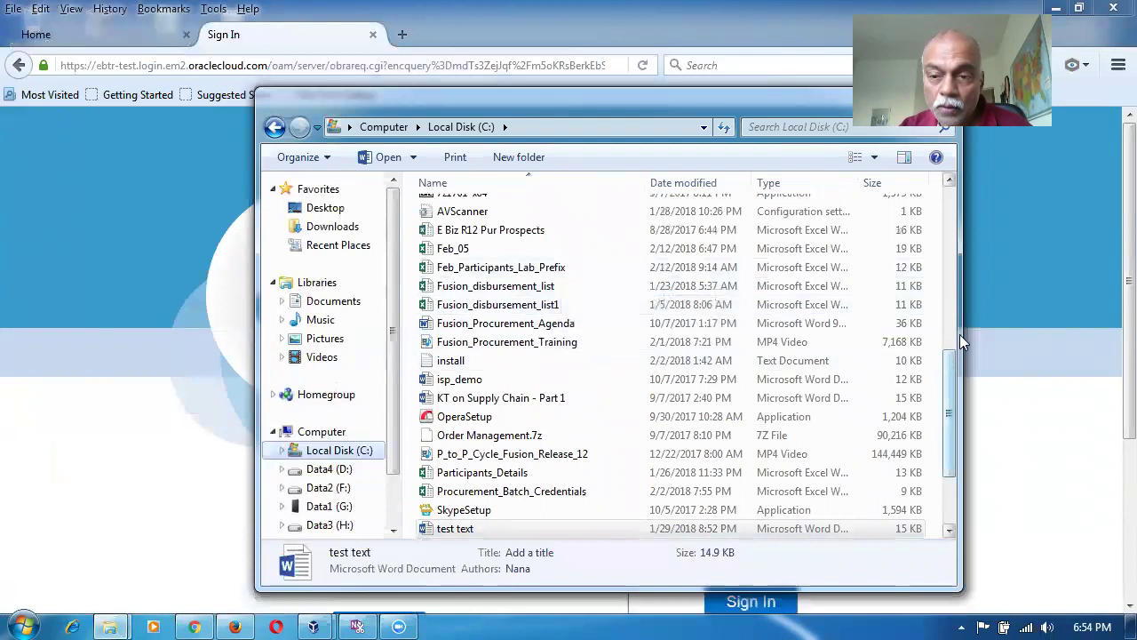
scroll(576, 300, up, 8)
double_click(578, 283)
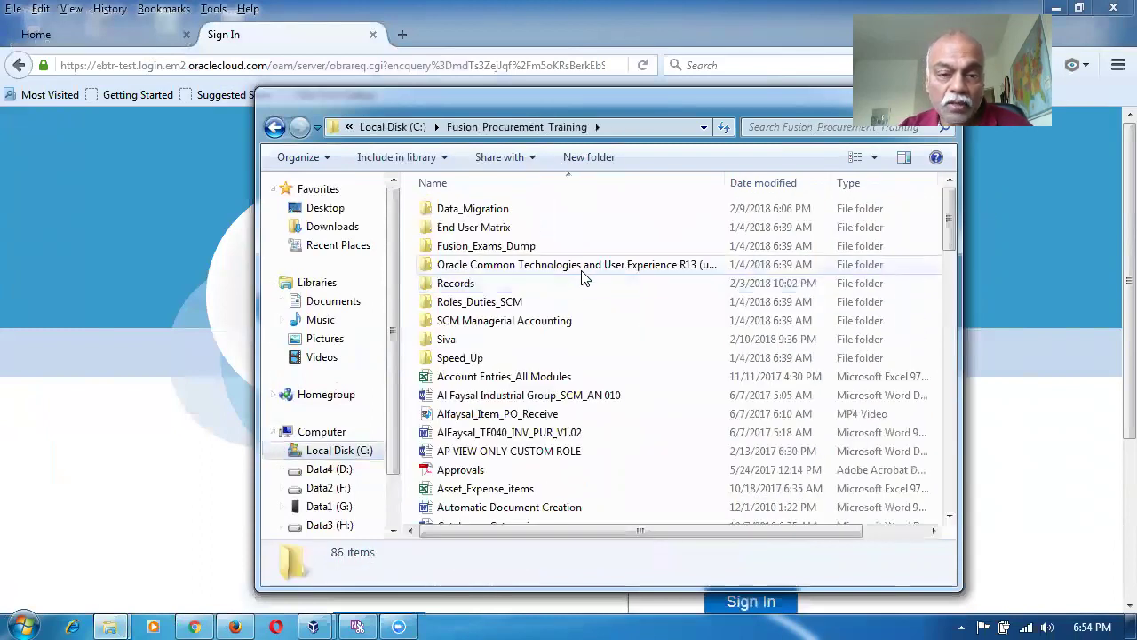
click(479, 360)
double_click(480, 360)
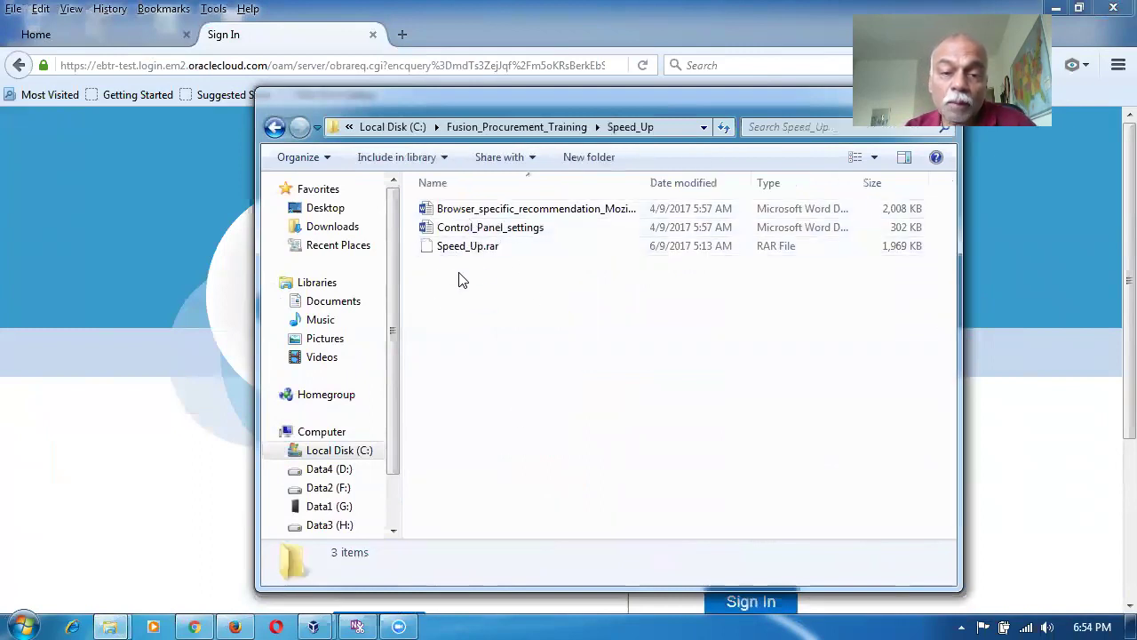
- Review details of the browser recommendation document and Control_Panel_settings in Speed_Up
click(498, 214)
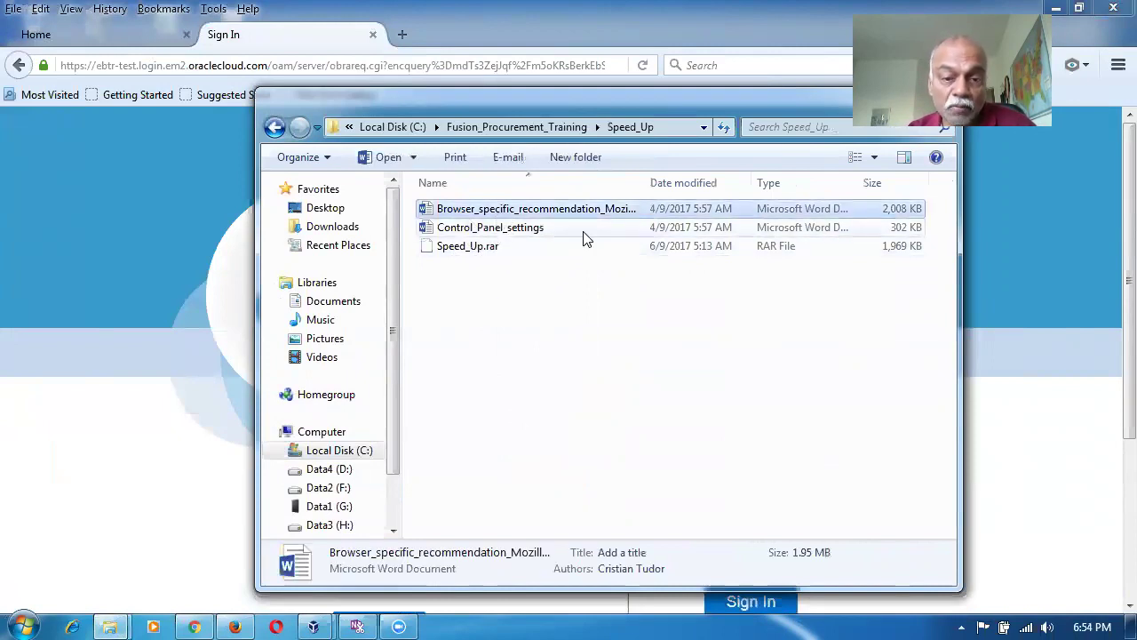
click(513, 233)
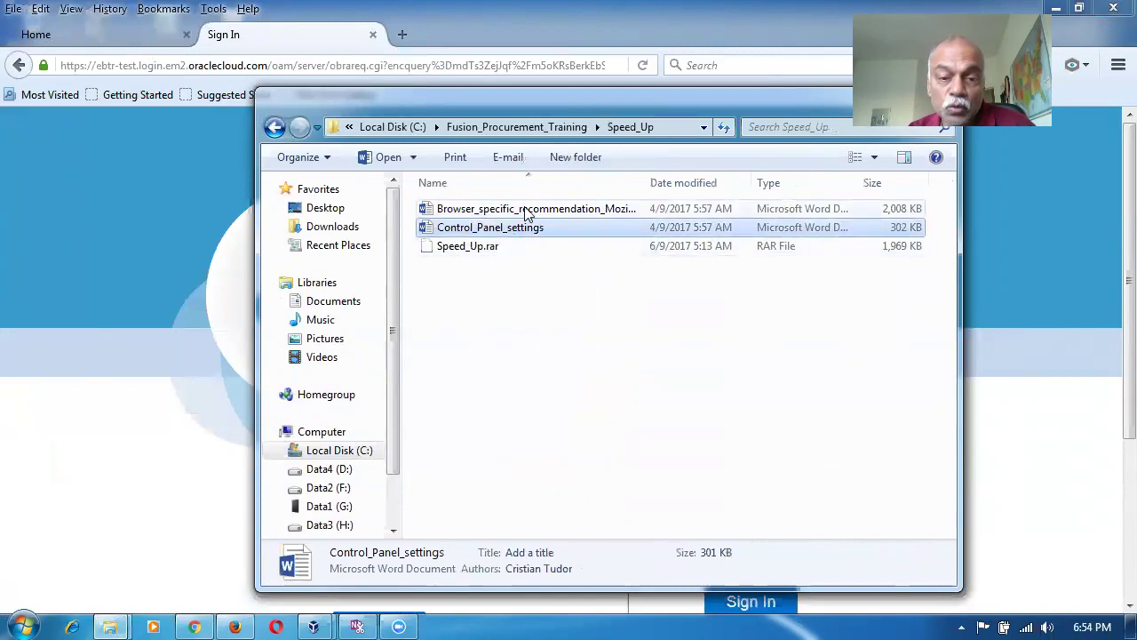
click(526, 213)
click(523, 228)
click(520, 211)
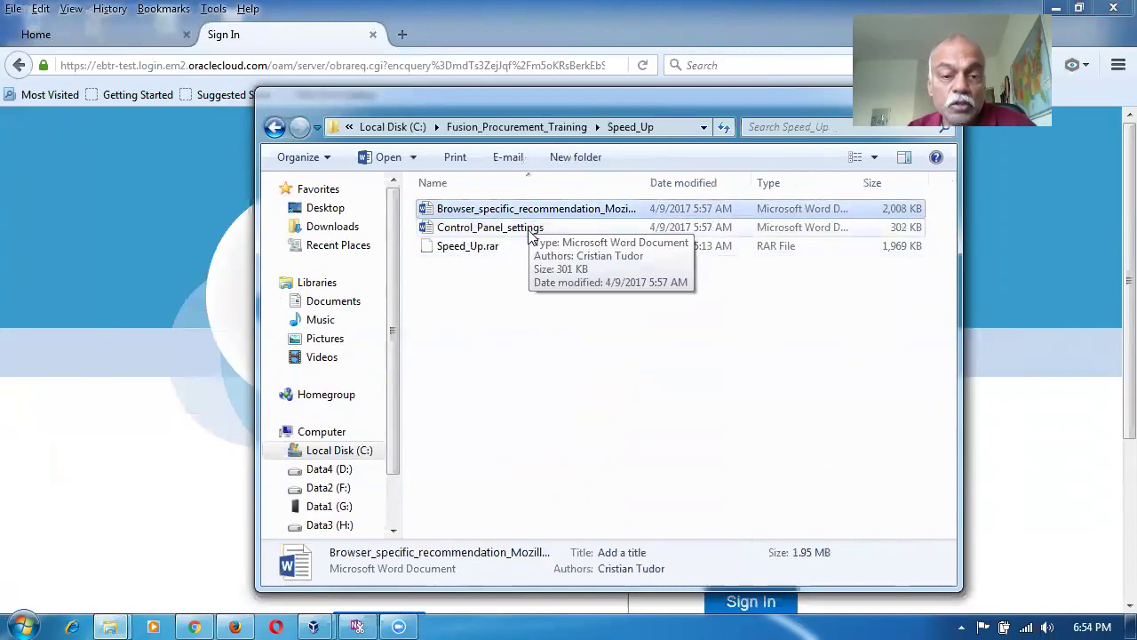
click(531, 229)
click(526, 211)
click(530, 229)
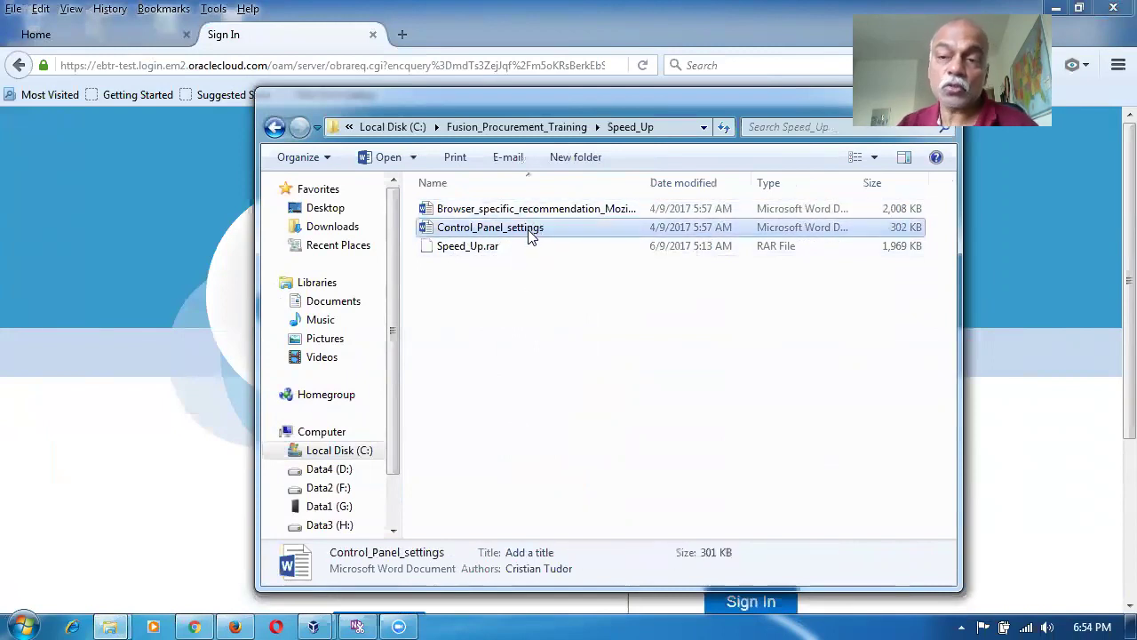
click(529, 211)
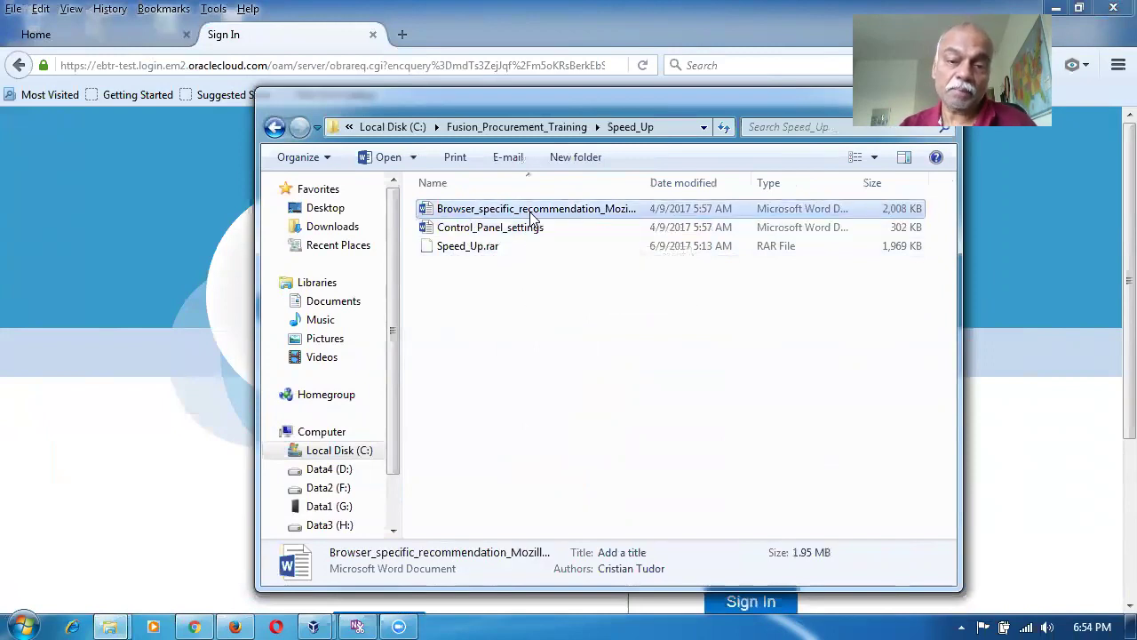
click(529, 231)
click(533, 212)
click(531, 228)
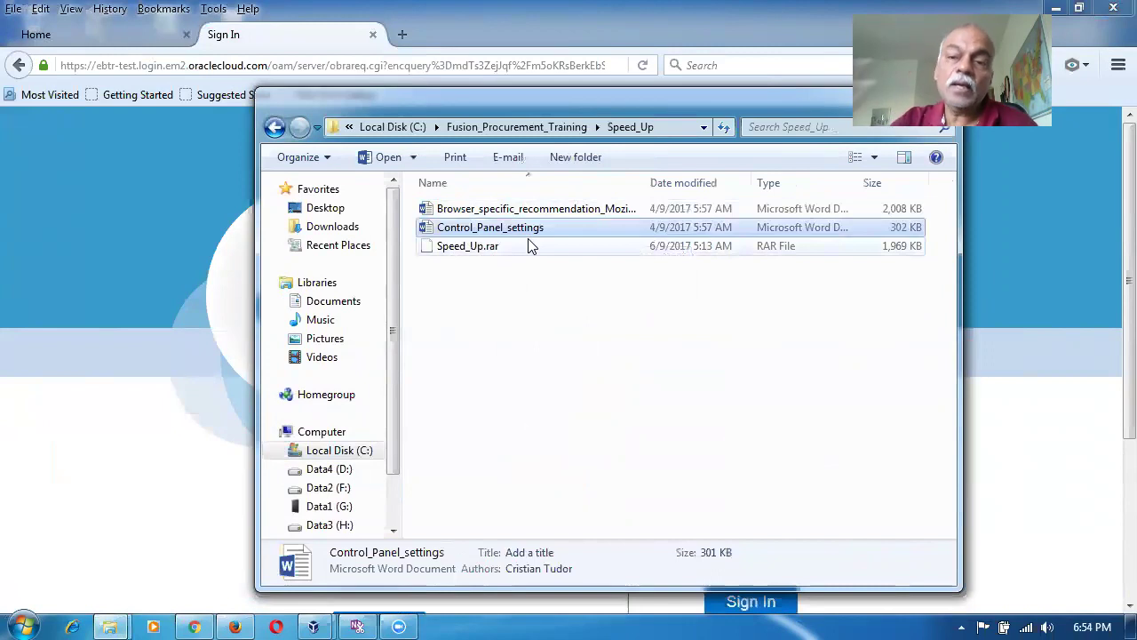